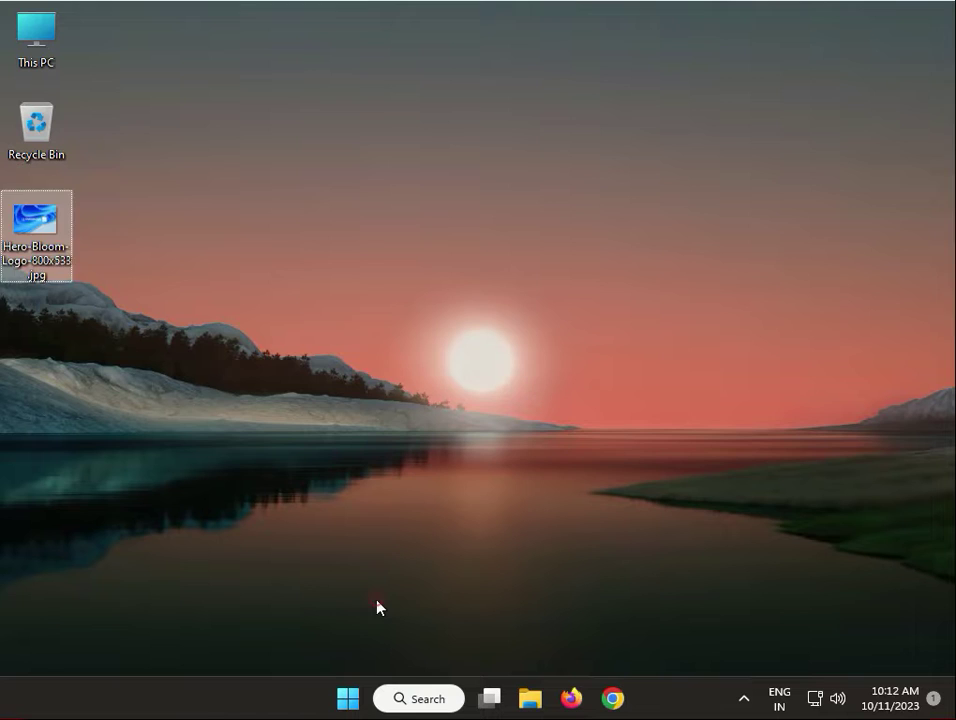
- Search for cmd and open a standard Command Prompt window
click(350, 692)
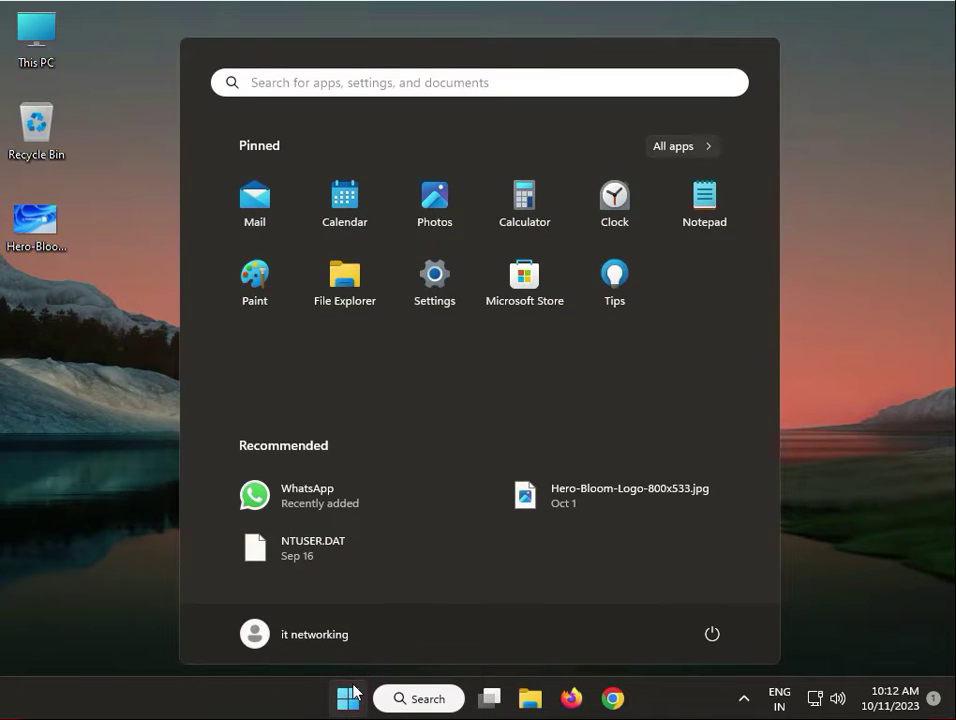
text(cmd)
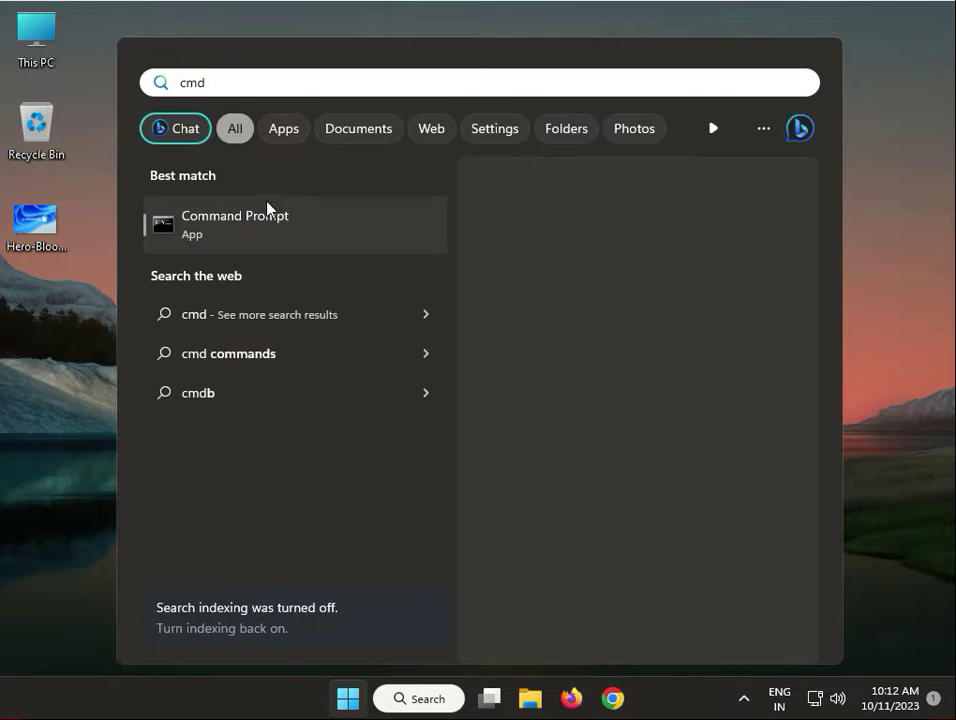
key(Escape)
key(Escape)
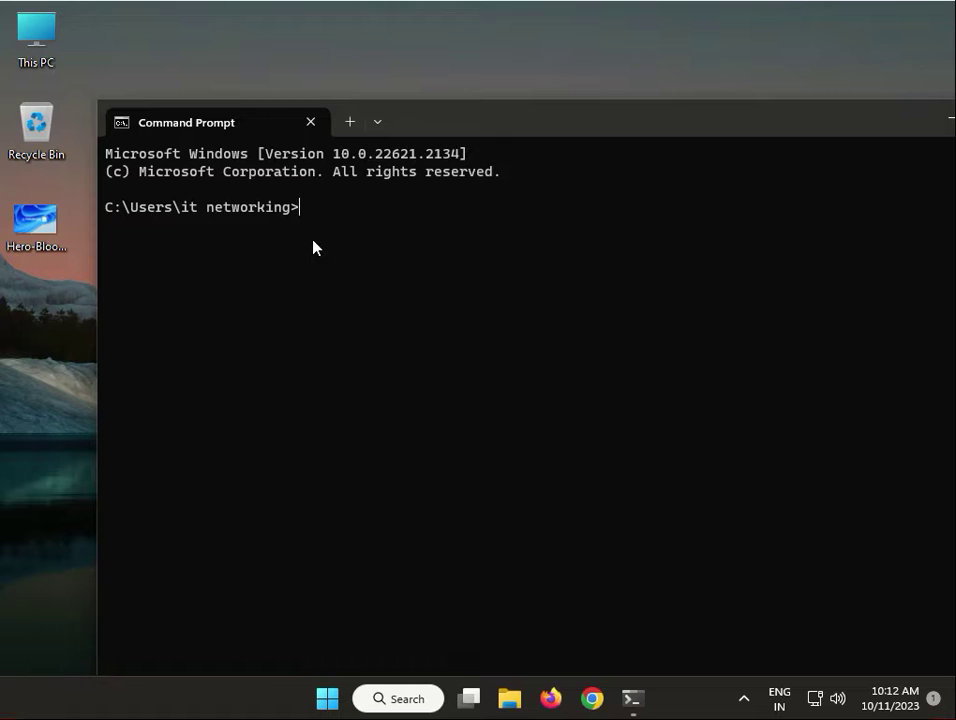
- Try to repair drive C by running chkdsk c: /f in the non-elevated Command Prompt, and close the window
text(chkdsk cc: /f)
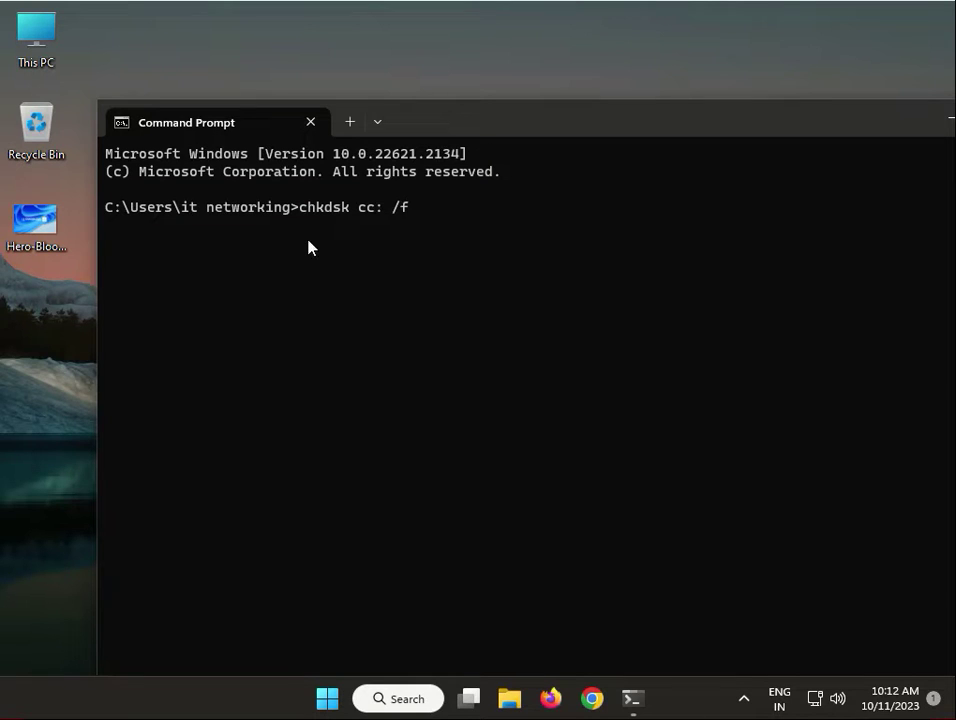
key(Left)
key(Left)
key(Left)
key(Left)
key(Left)
key(BackSpace)
key(Return)
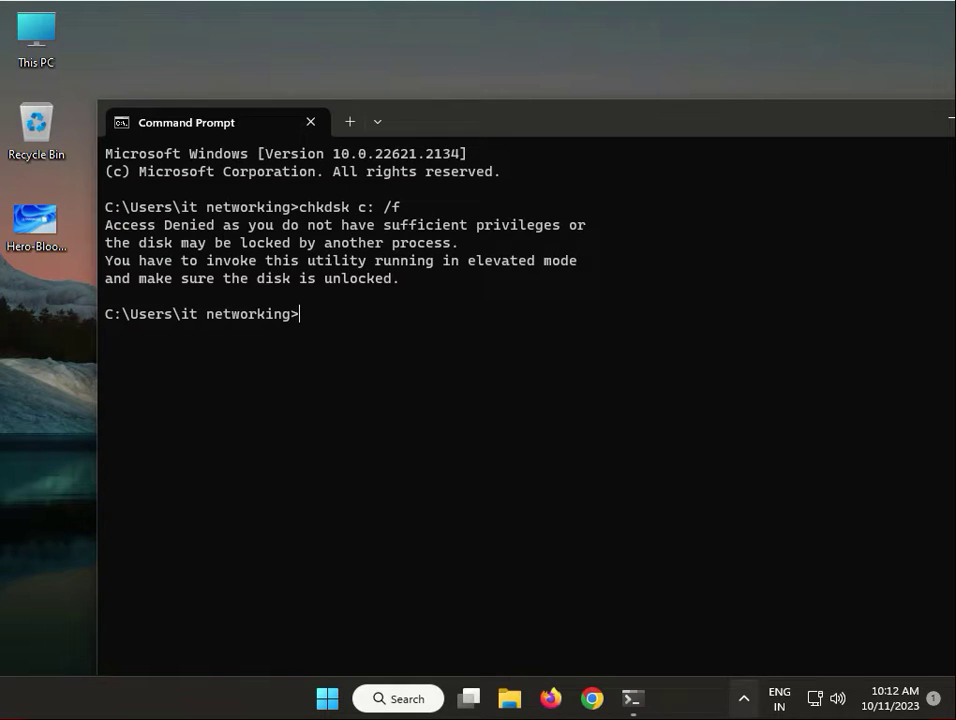
key(Up)
key(Return)
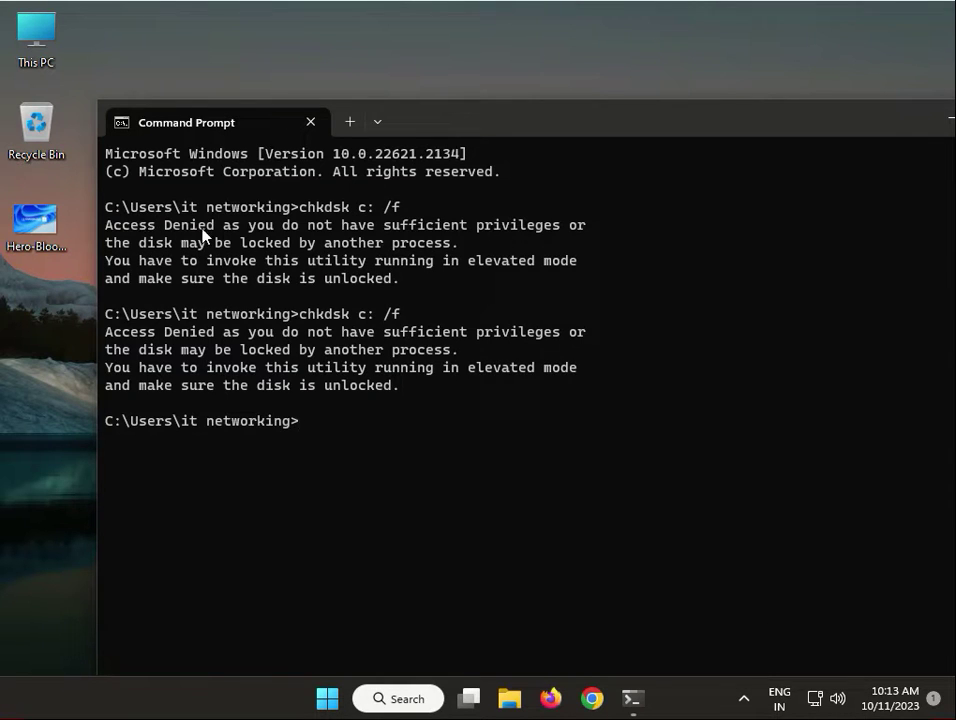
drag(817, 138, 718, 126)
click(930, 116)
- Search for cmd and run Command Prompt as administrator
click(362, 703)
text(cmd)
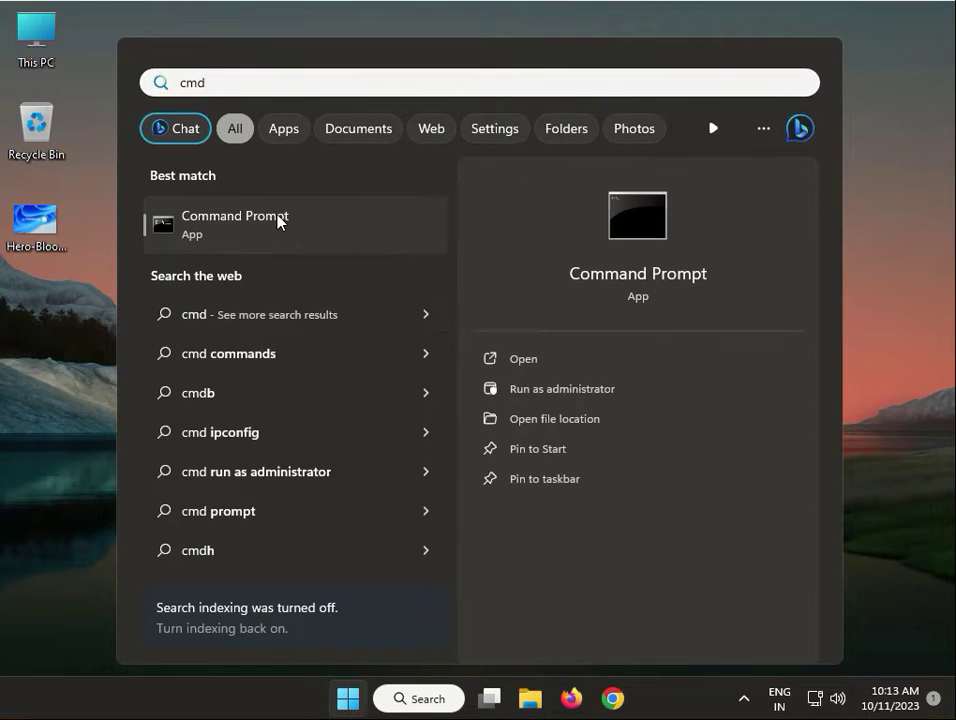
right_click(277, 220)
click(355, 245)
click(400, 505)
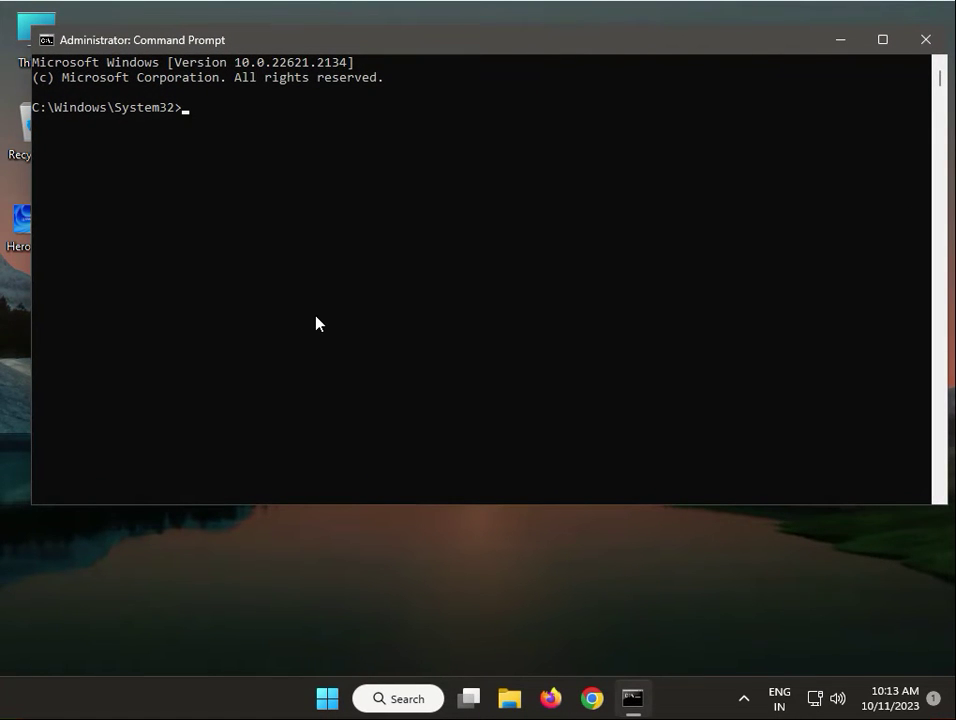
- Run chkdsk c: /f, accept scheduling the volume check for the next restart, and close the elevated Command Prompt
text(chkdsk c: /f)
key(Return)
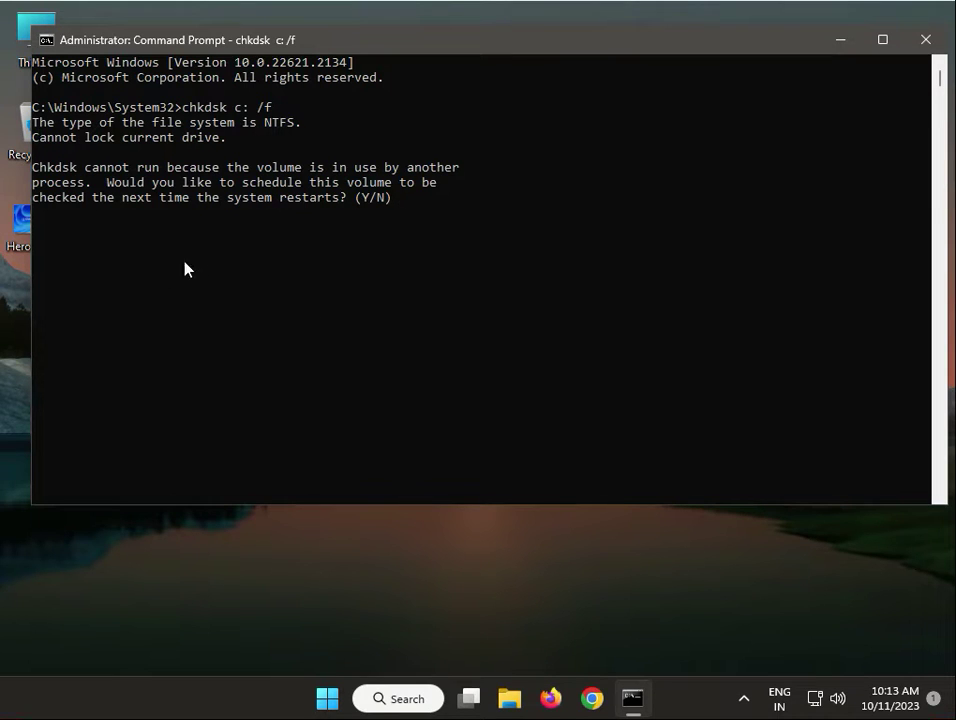
text(y)
key(Return)
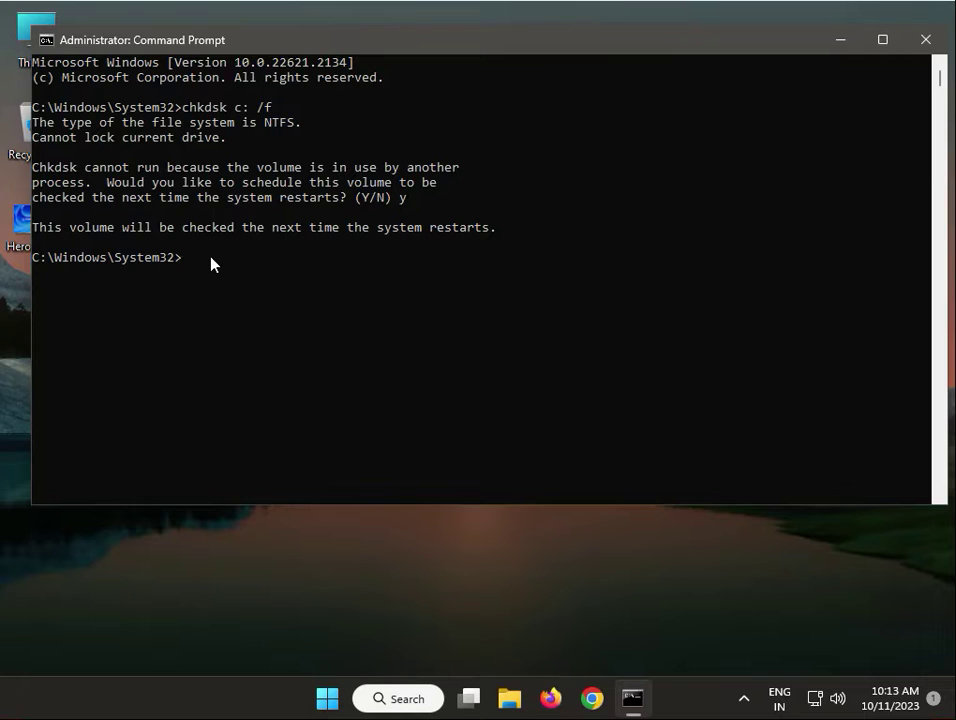
click(927, 41)
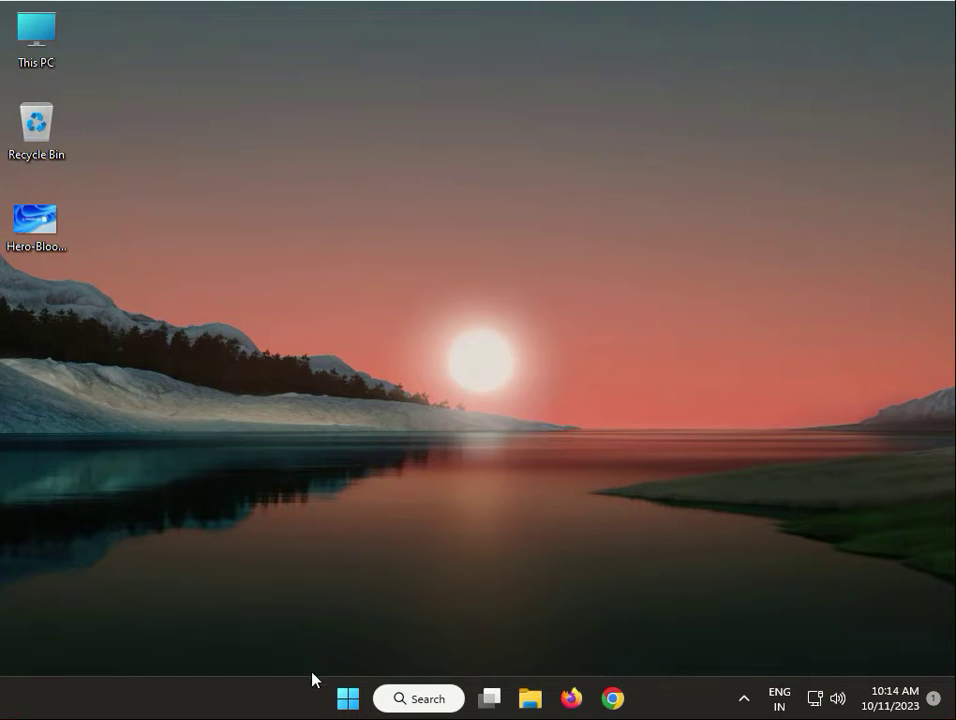
- Search for "create" and open the Create a restore point settings
click(346, 699)
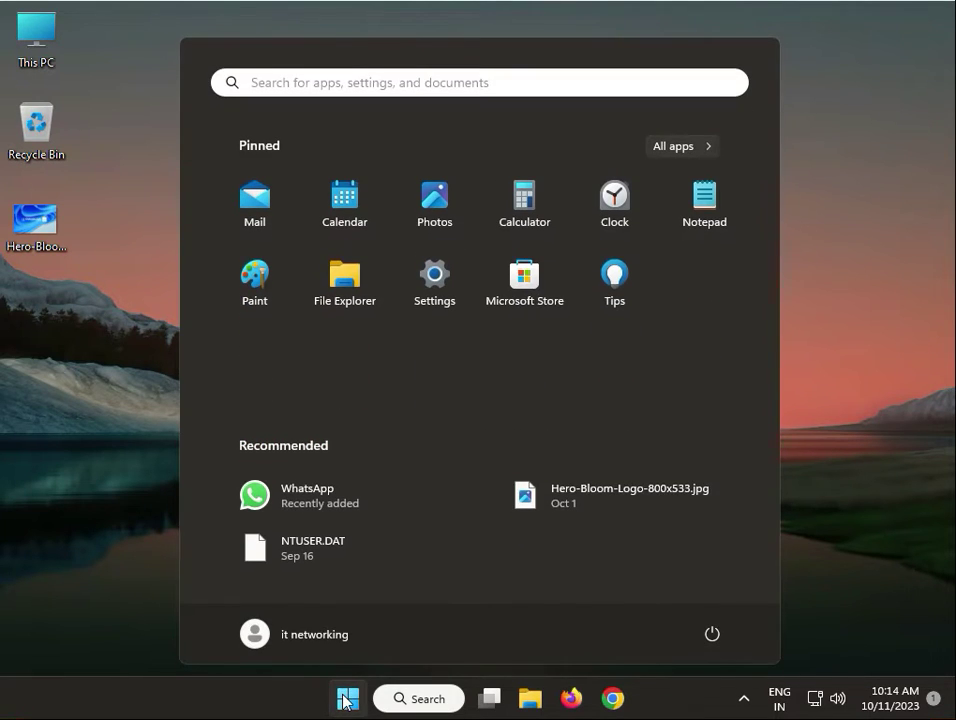
text(sys)
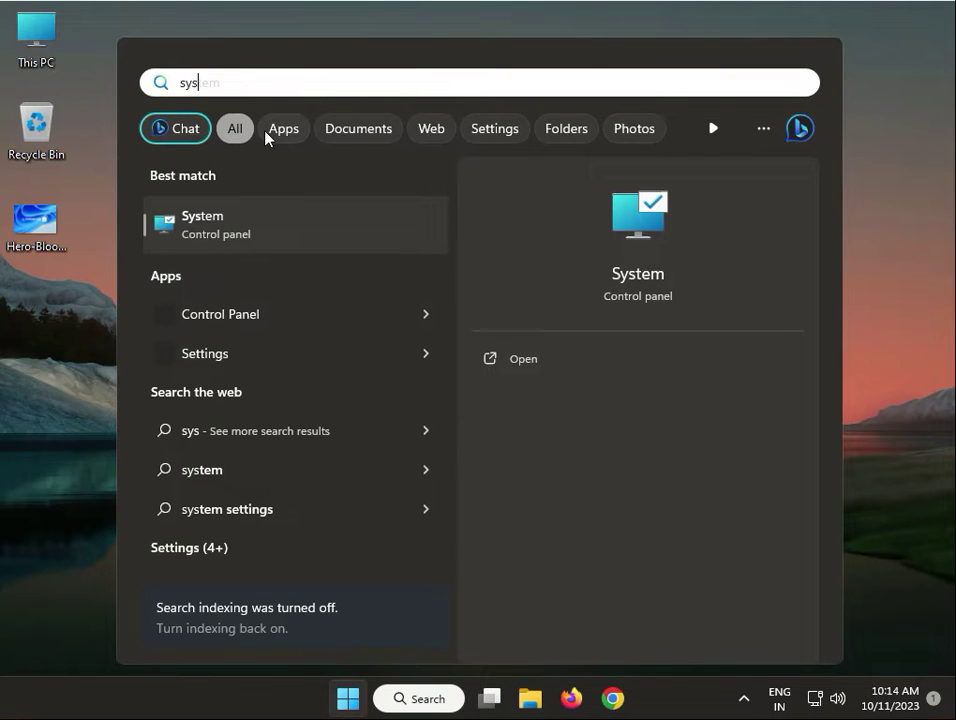
key(BackSpace)
key(BackSpace)
key(BackSpace)
text(crearte)
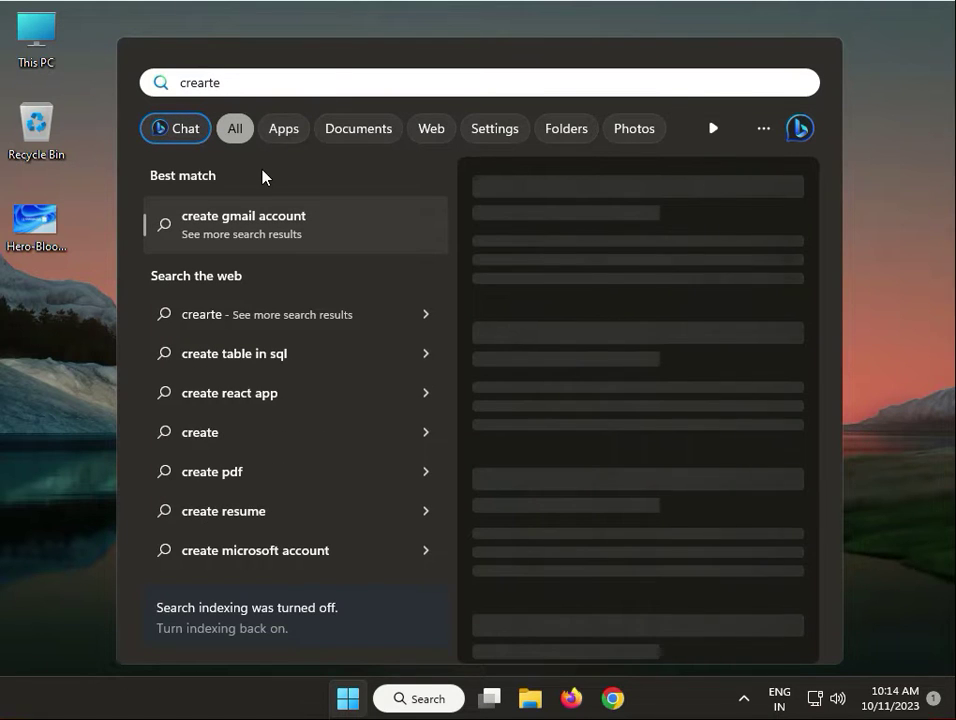
key(Left)
key(Left)
key(Left)
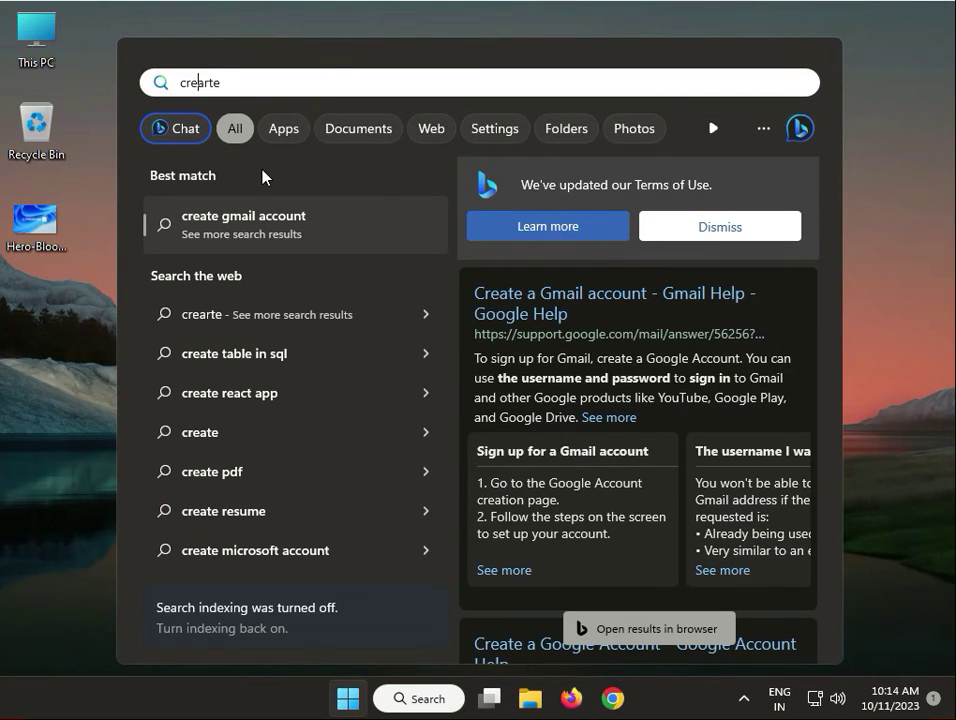
key(Right)
key(Right)
key(Right)
key(Tab)
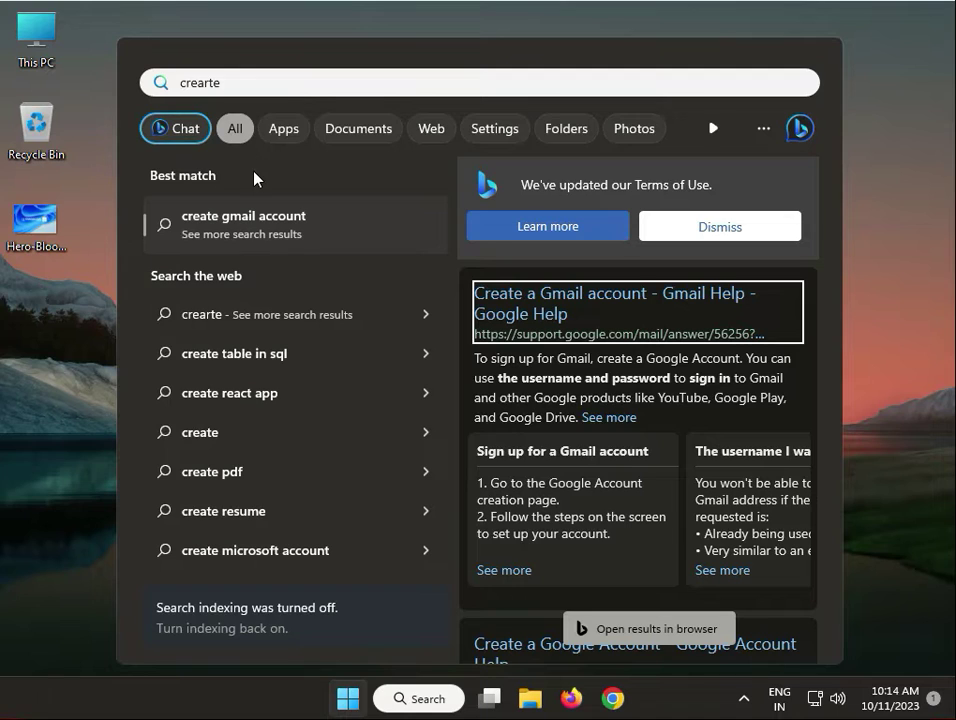
drag(226, 88, 158, 84)
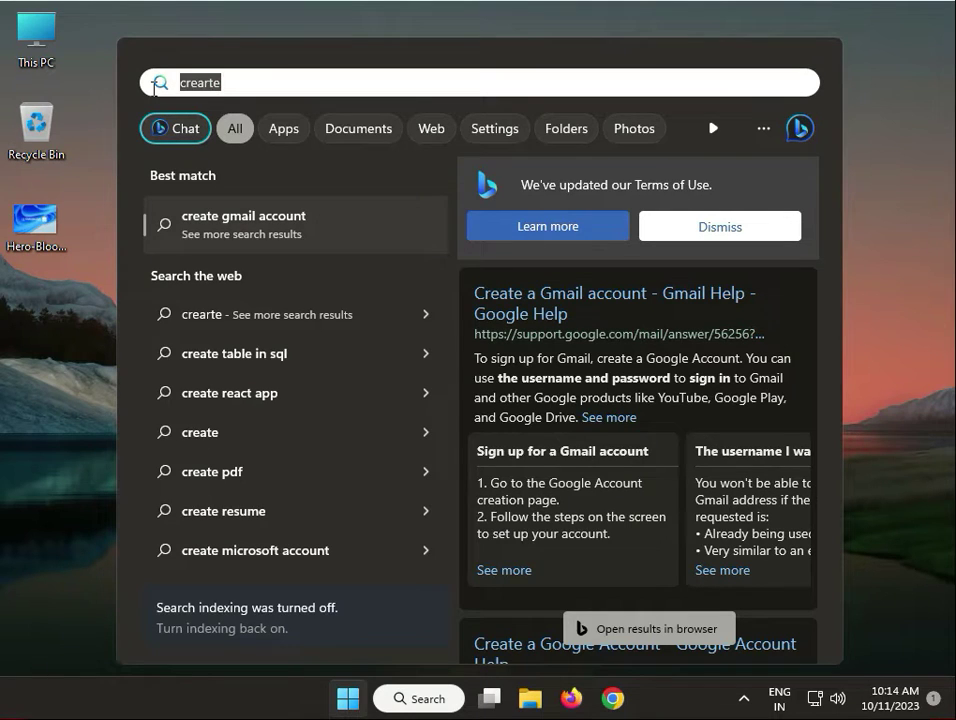
text(create)
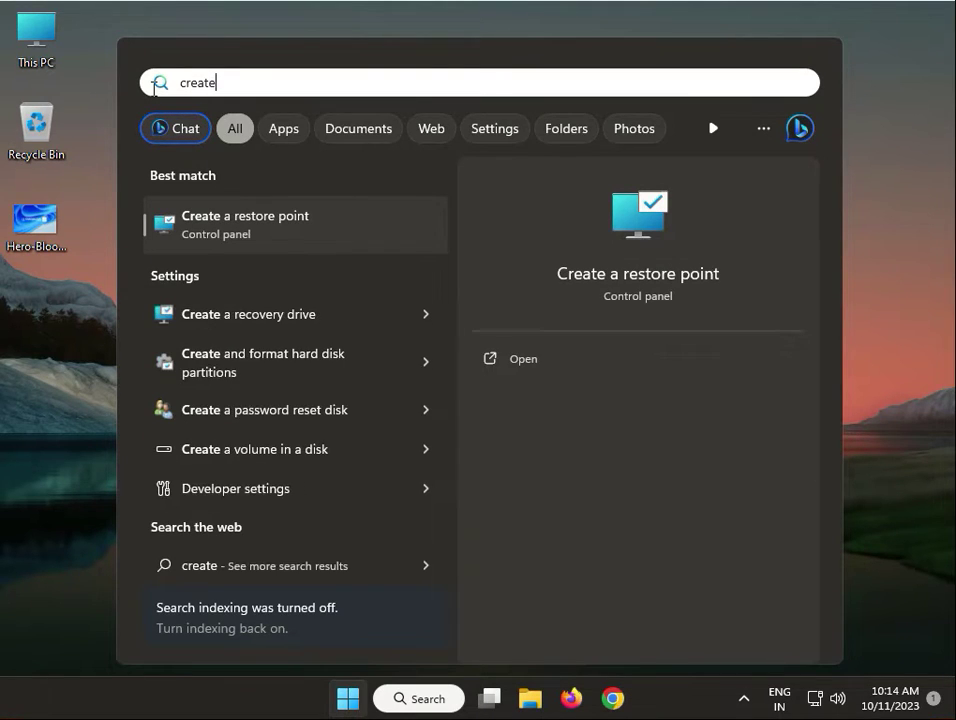
click(271, 213)
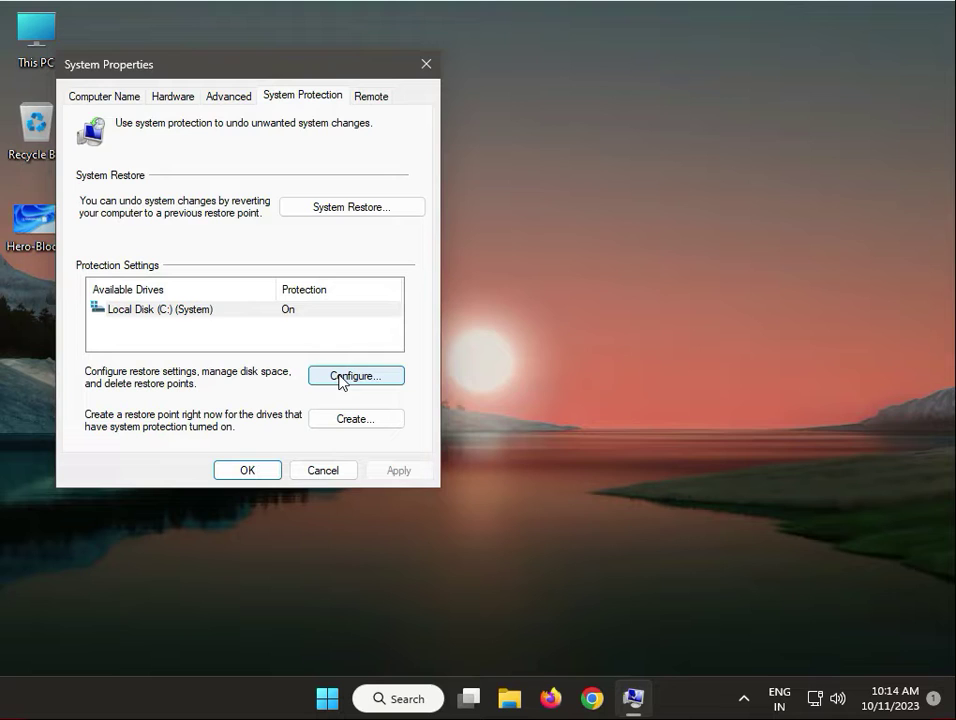
- Start System Restore, select the Windows Update restore point, cancel the wizard and close System Properties
click(343, 208)
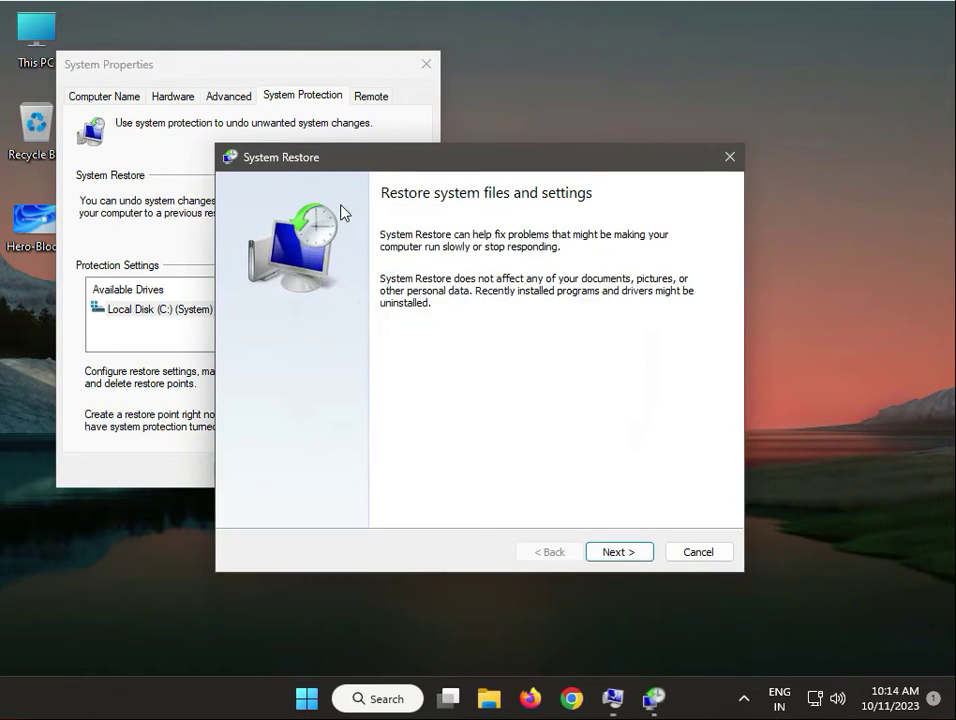
click(616, 552)
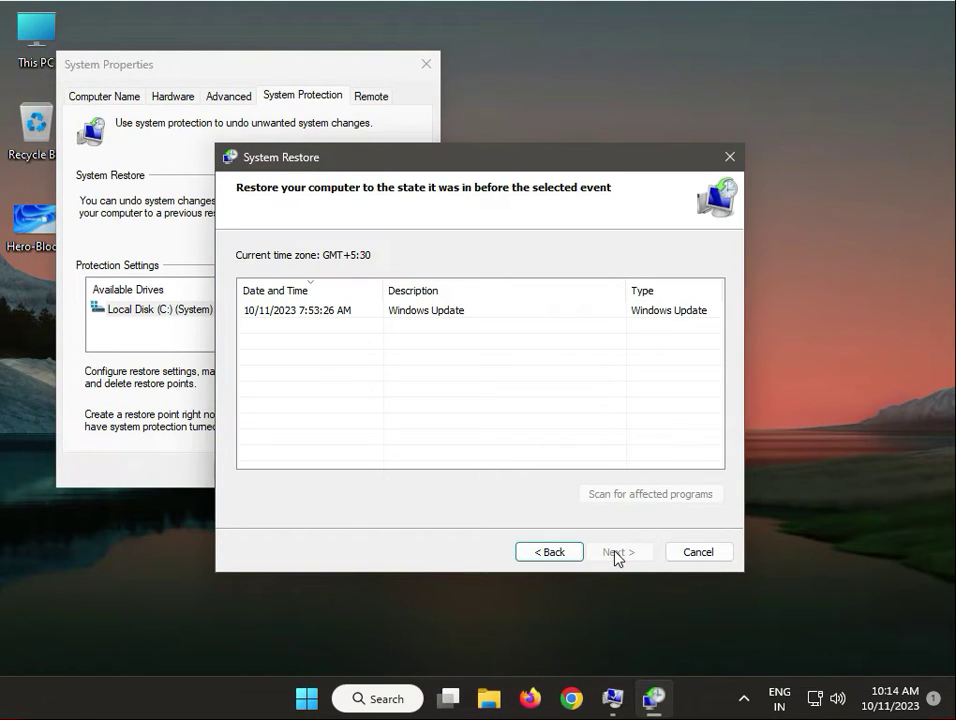
click(362, 313)
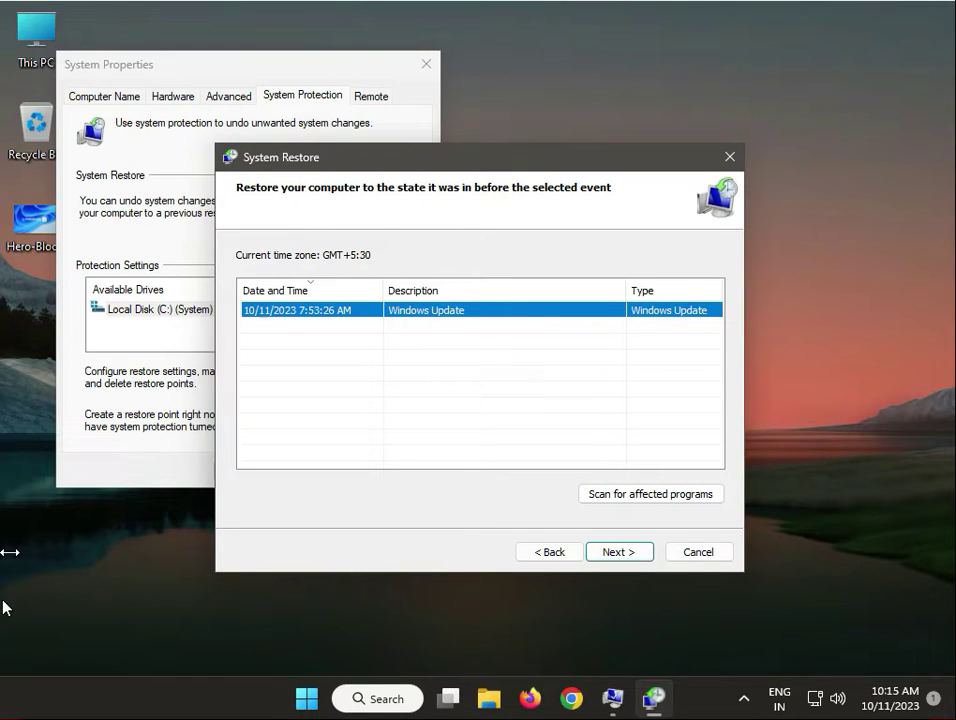
click(687, 556)
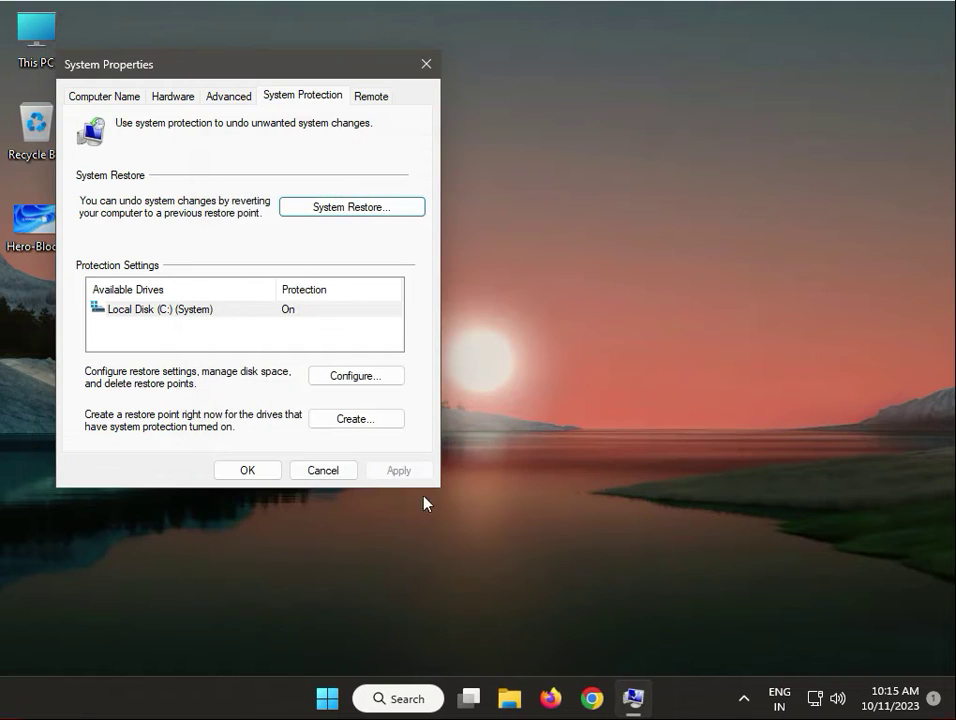
click(265, 476)
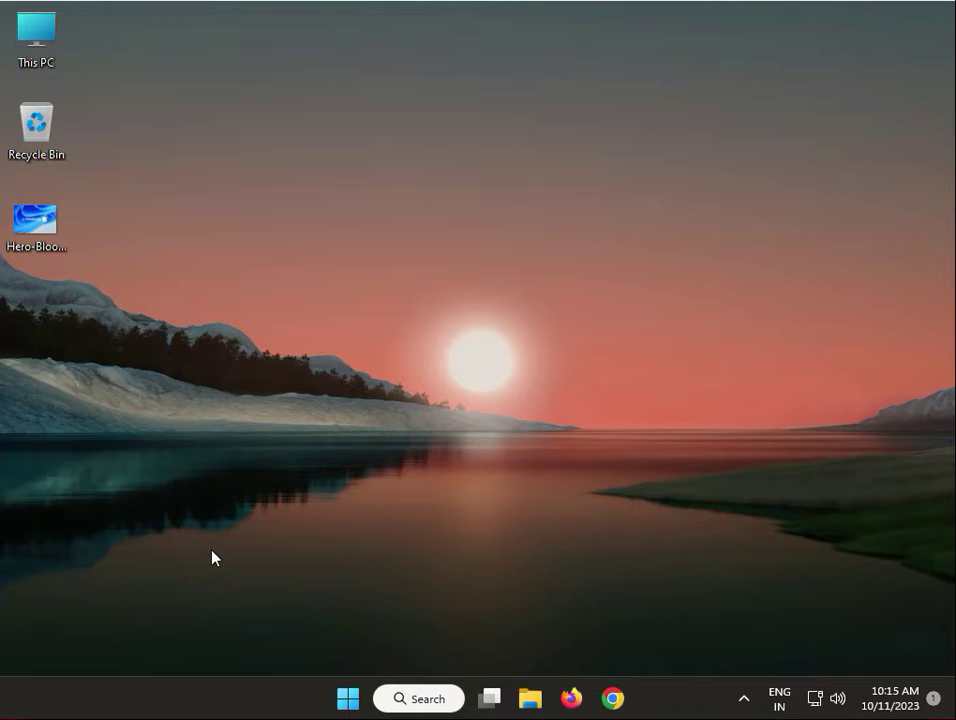
- Open the Services console by running services.msc
click(348, 697)
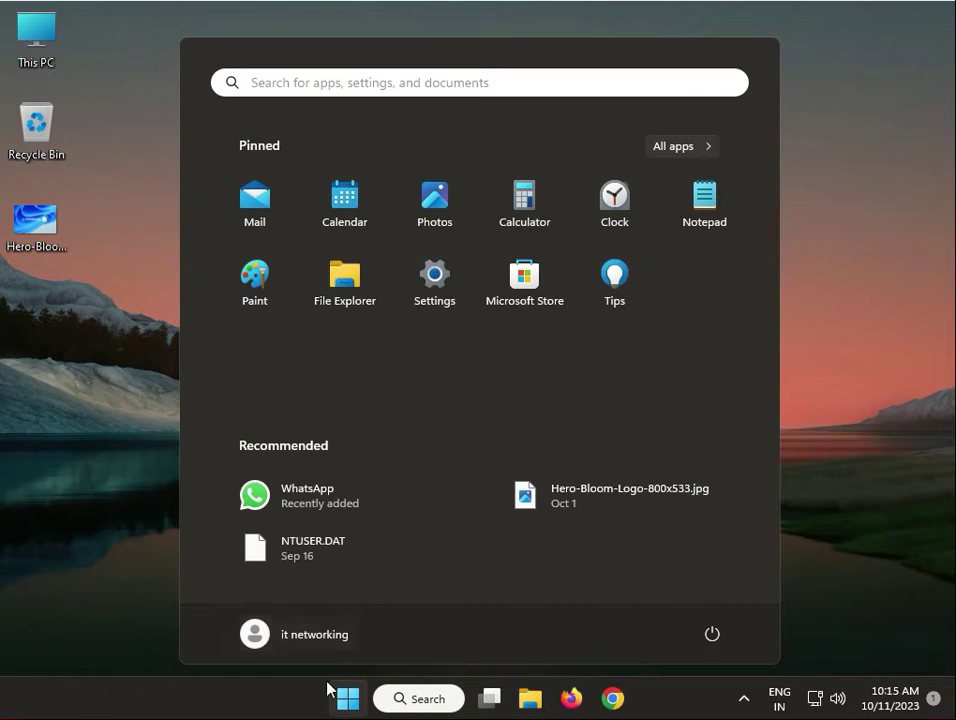
click(148, 566)
key(super+r)
text(ser)
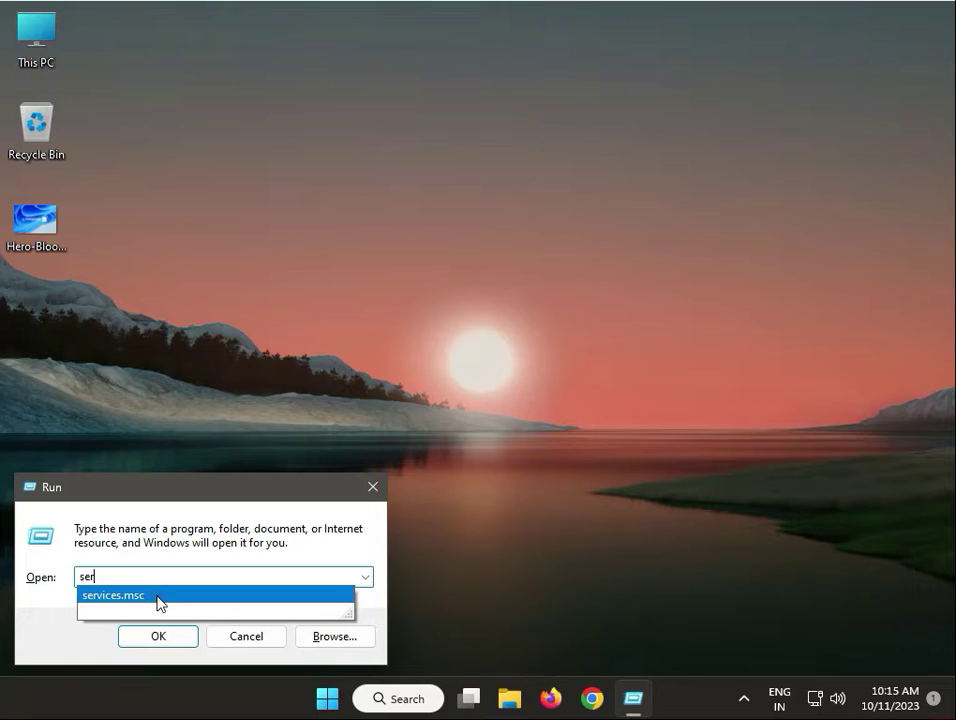
click(163, 638)
click(162, 637)
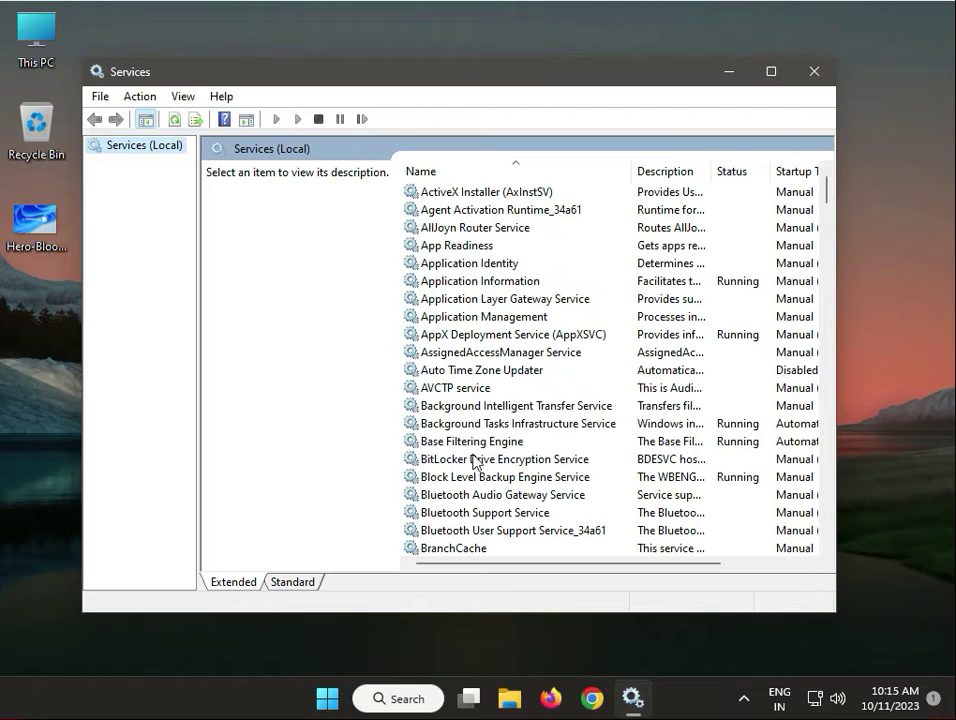
- Restart the Volume Shadow Copy service and close the Services console
click(474, 424)
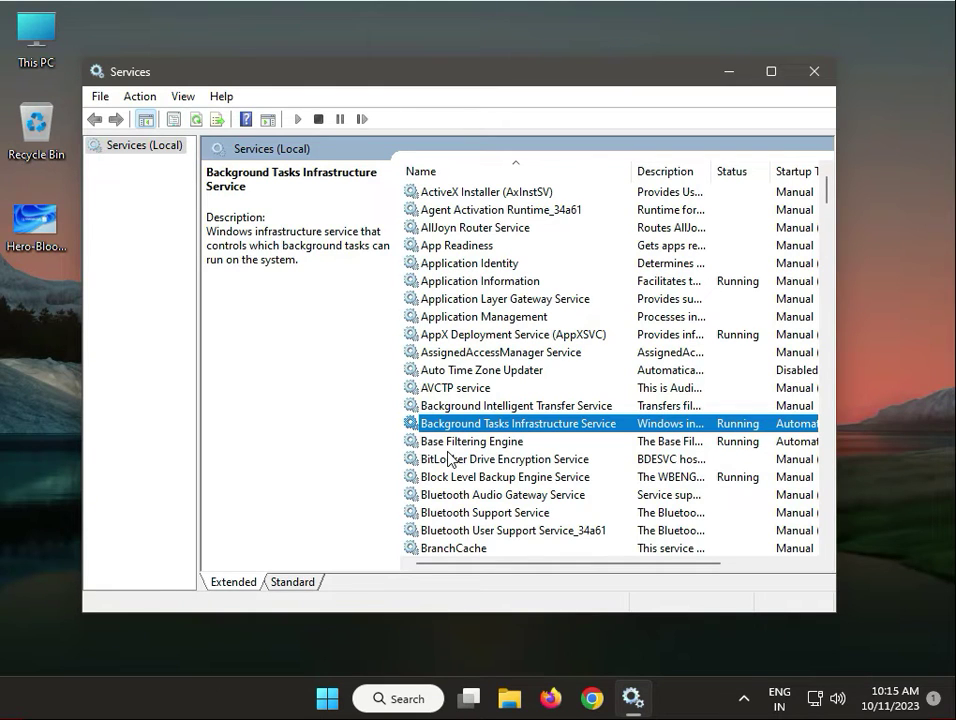
key(v)
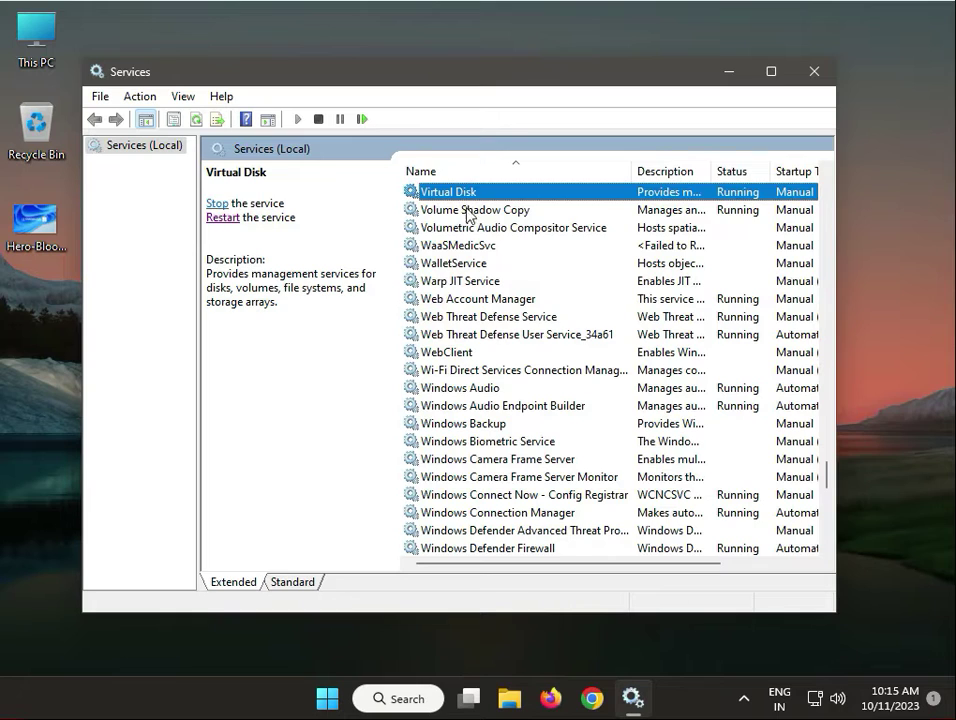
click(465, 211)
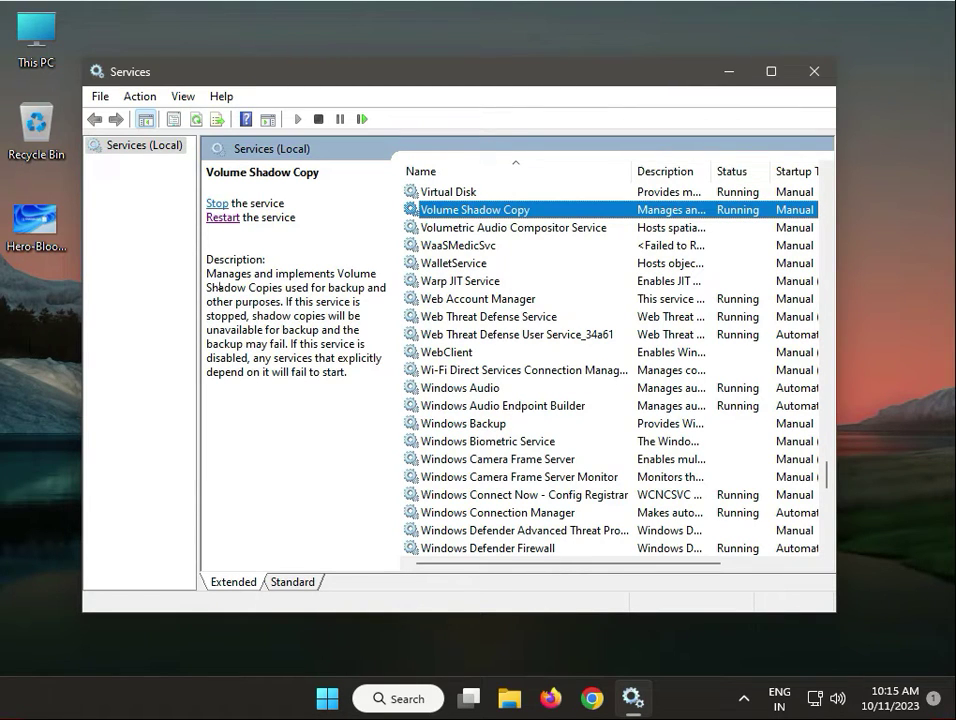
right_click(442, 209)
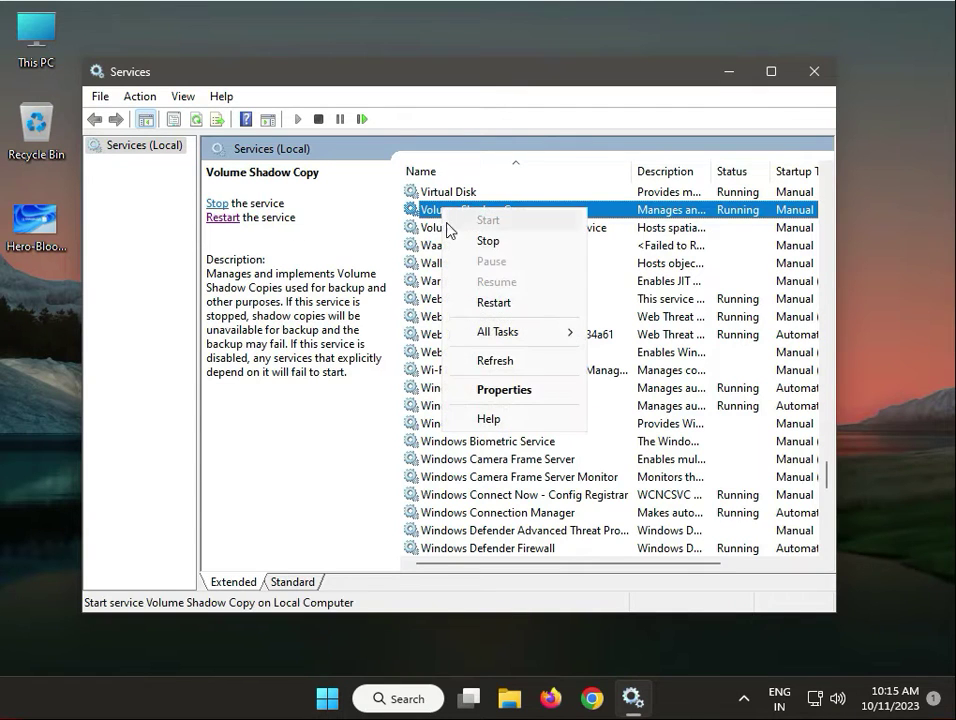
click(360, 238)
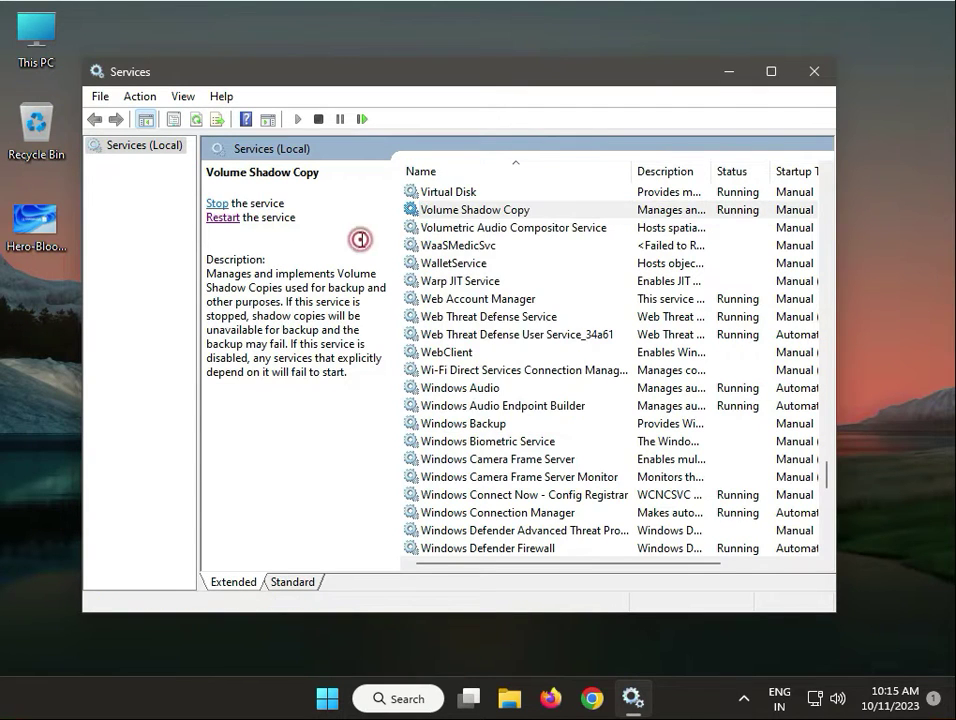
click(216, 219)
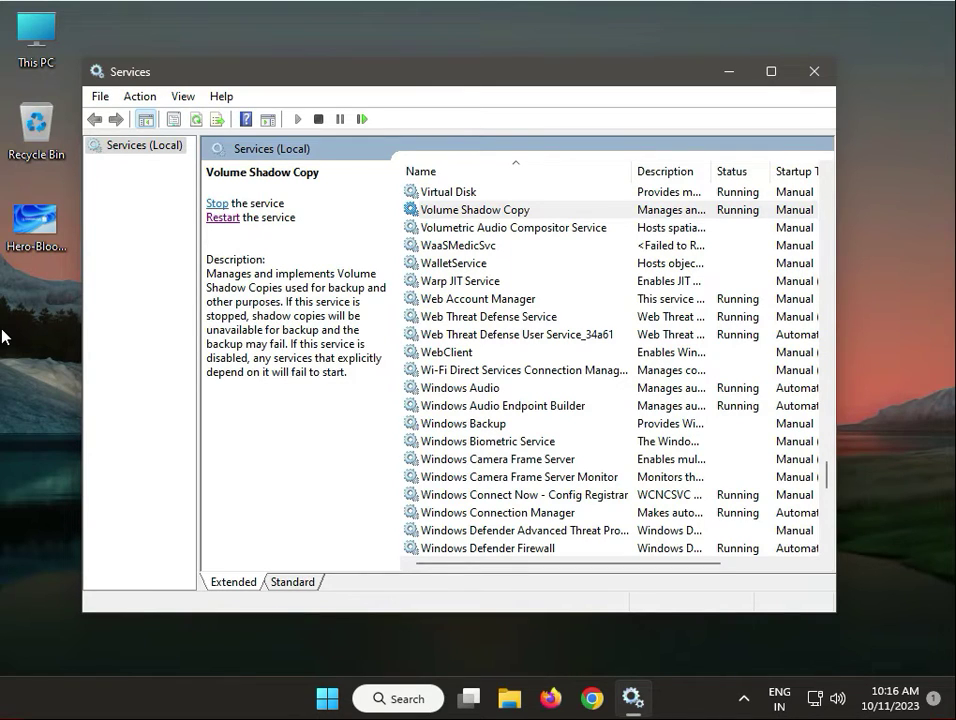
click(814, 71)
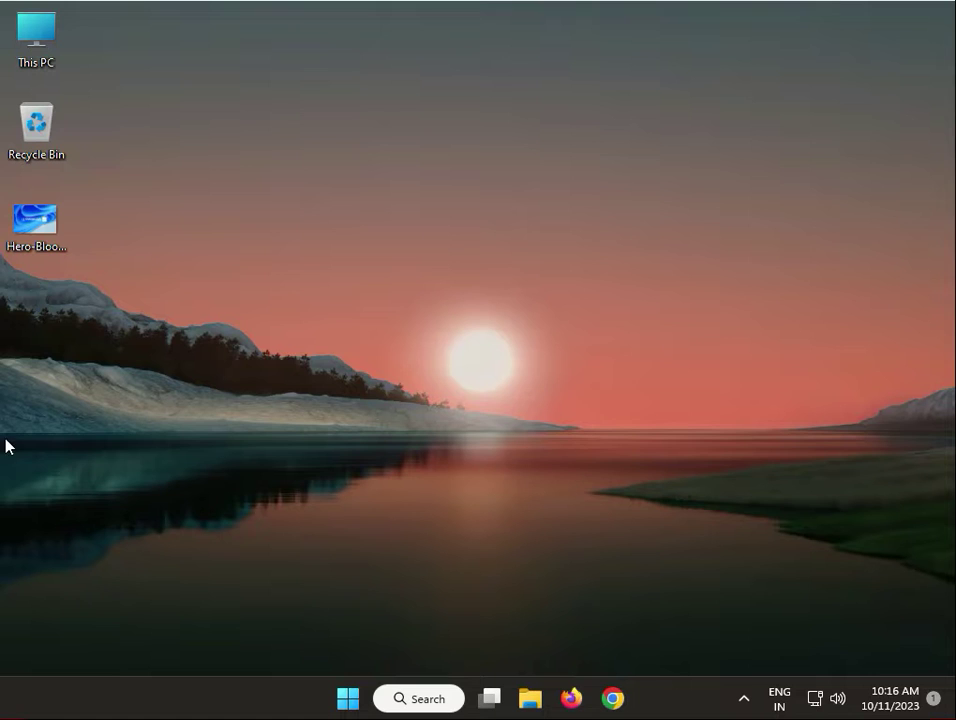
click(347, 698)
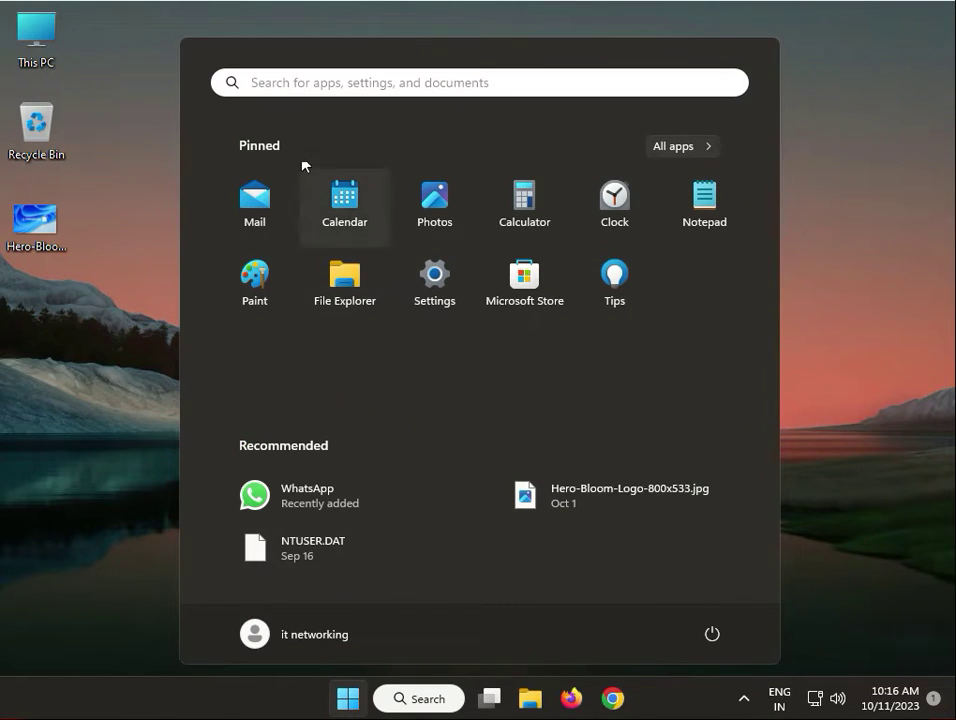
click(298, 84)
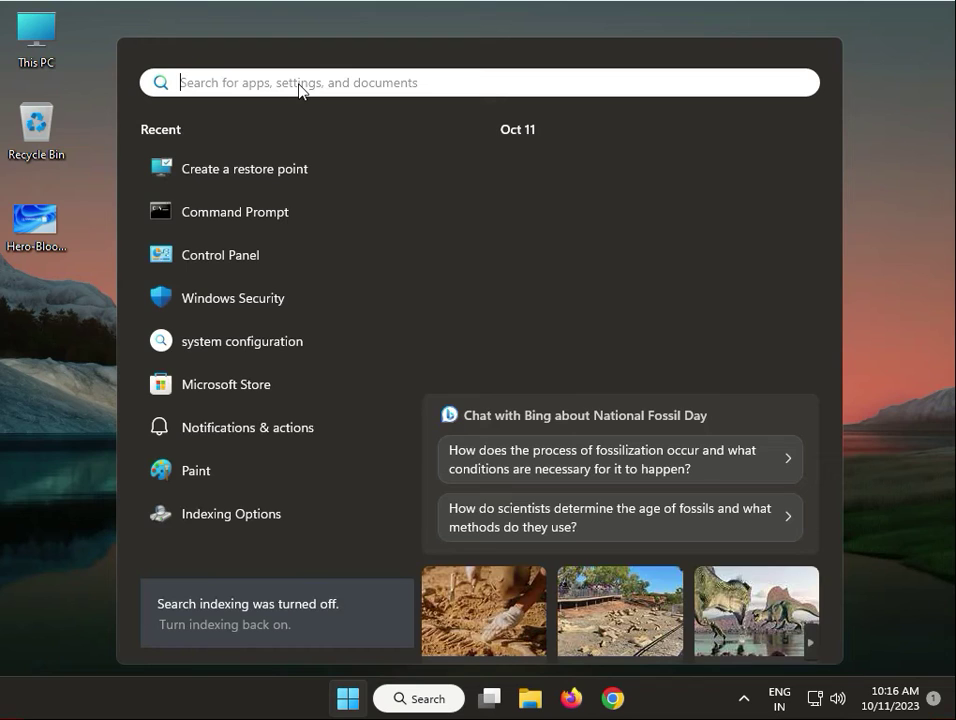
text(sys)
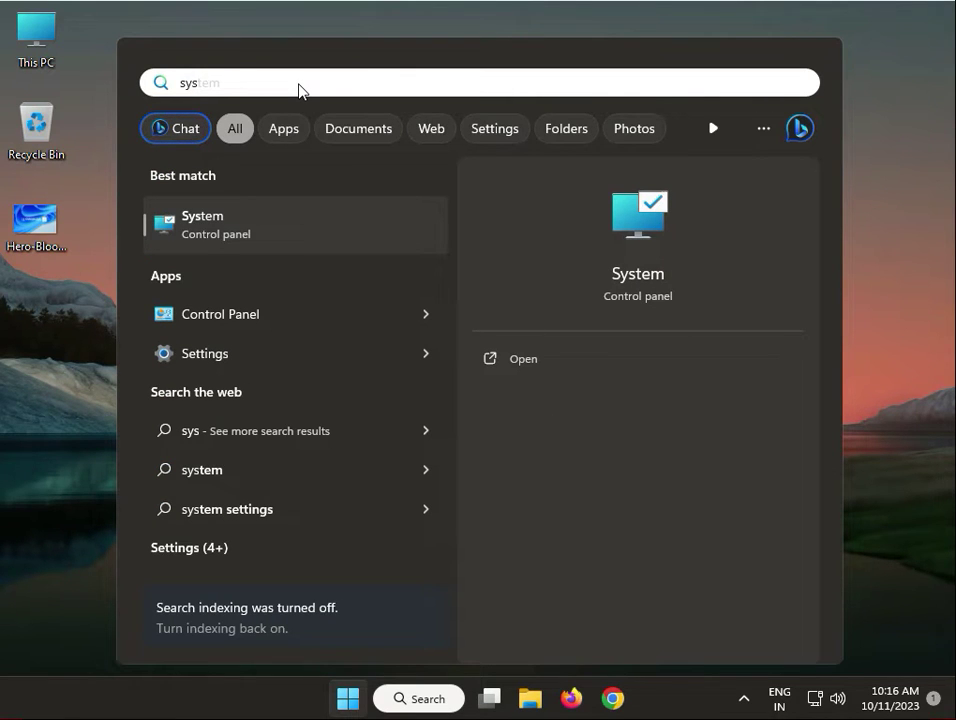
text(tem)
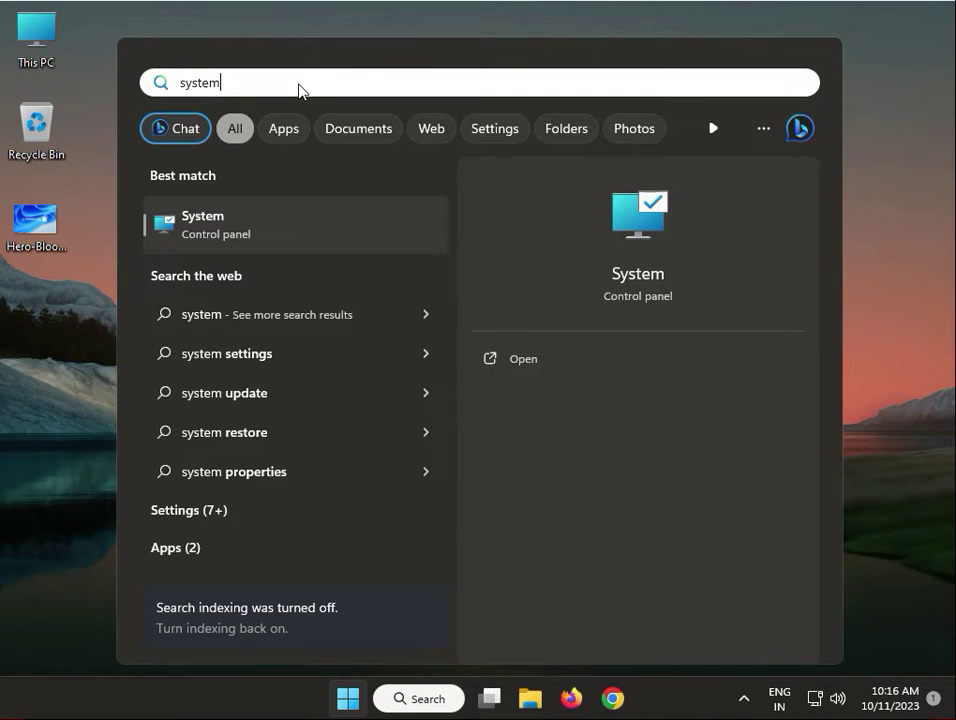
text( con)
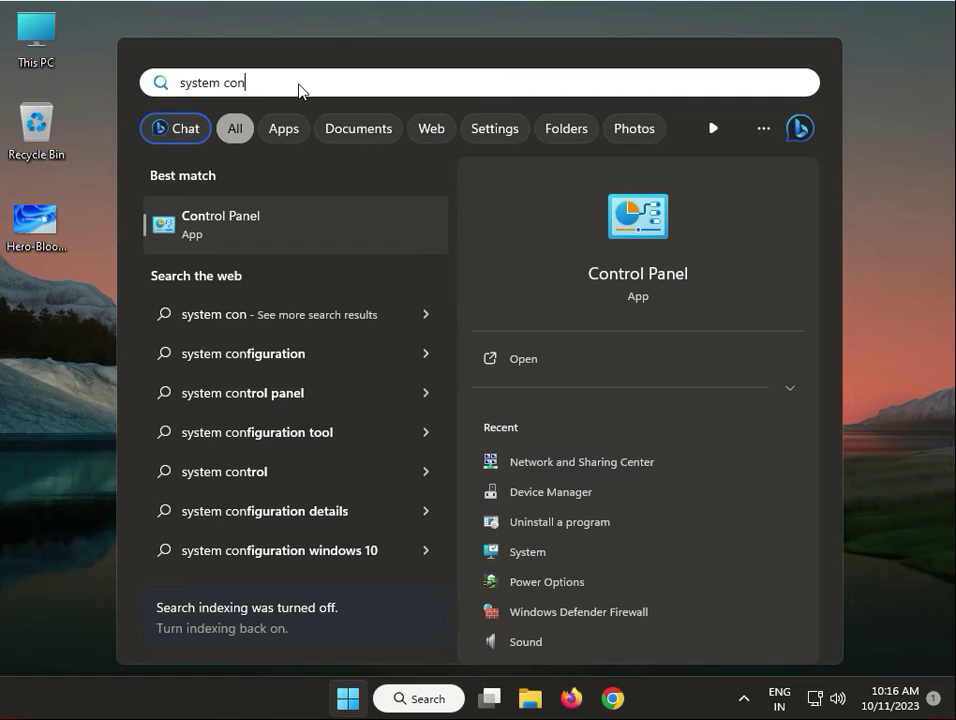
click(840, 227)
- Open System Configuration by running msconfig
key(super+r)
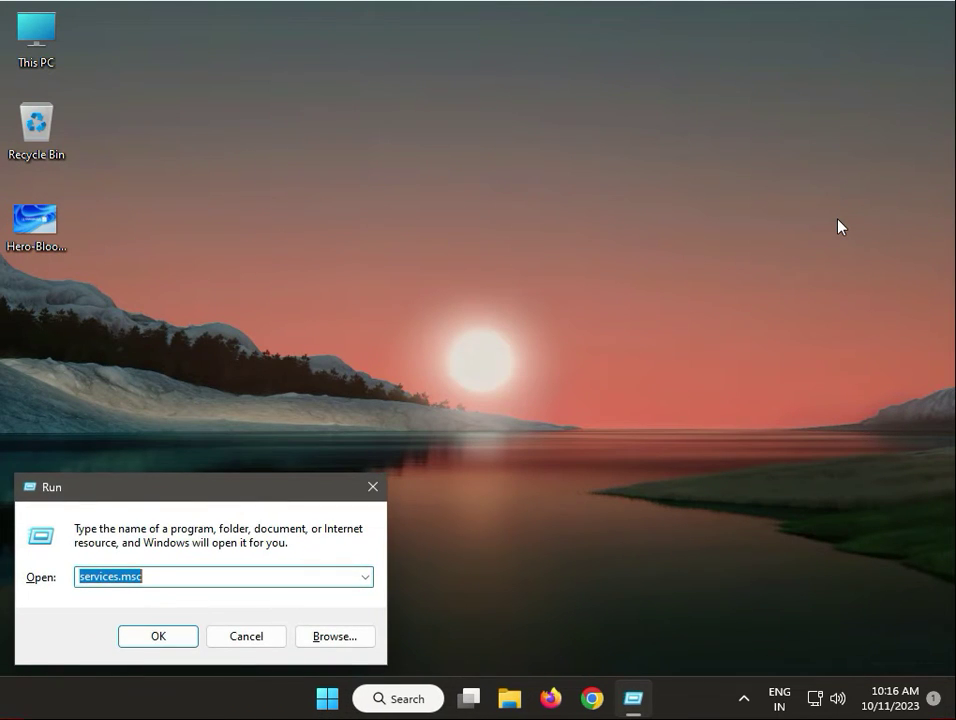
text(msc)
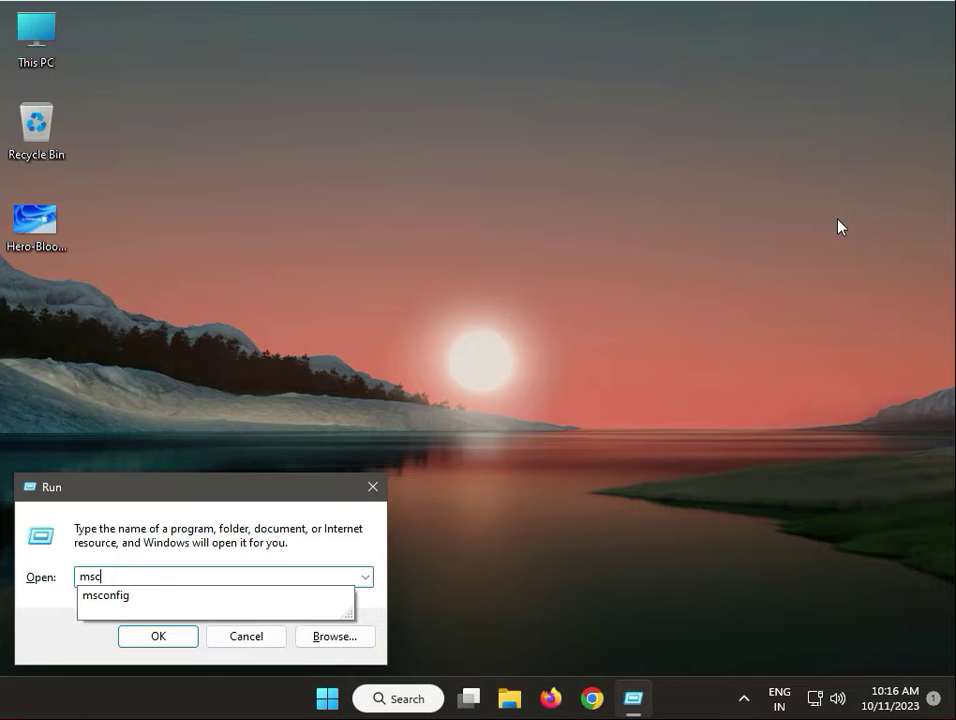
key(Down)
key(Return)
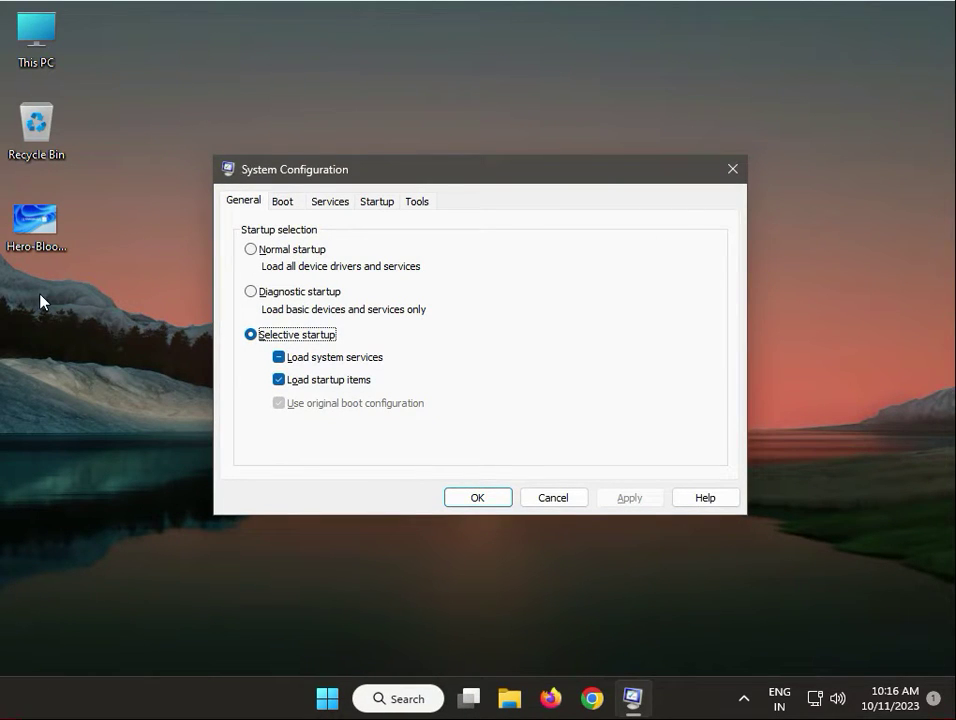
- Hide all Microsoft services, disable all remaining services in System Configuration, apply the changes and exit without restarting
click(347, 206)
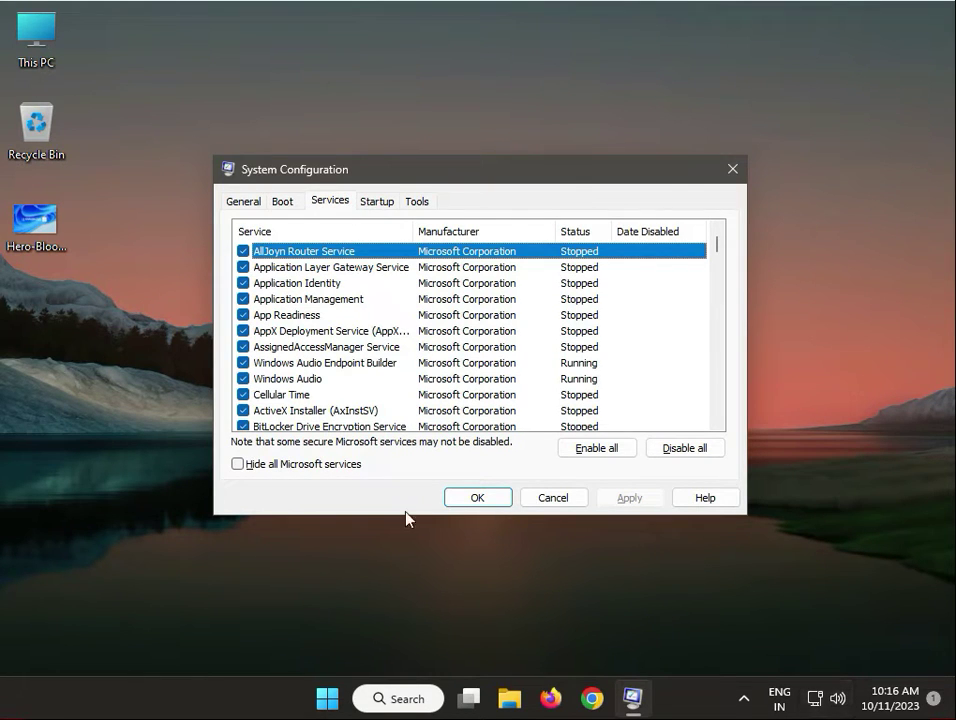
click(238, 465)
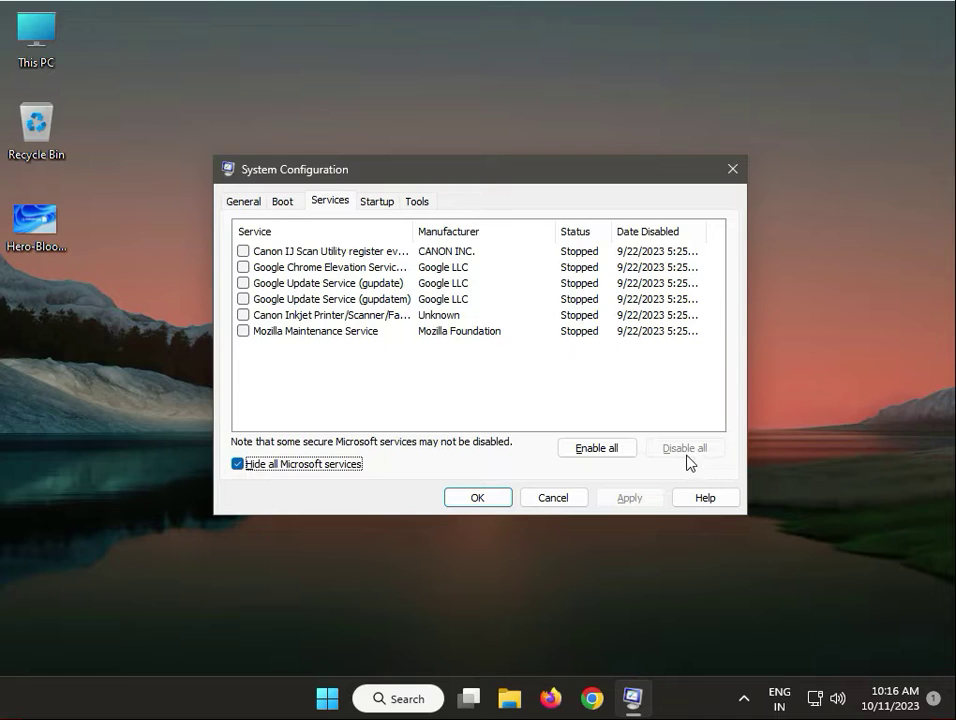
click(613, 459)
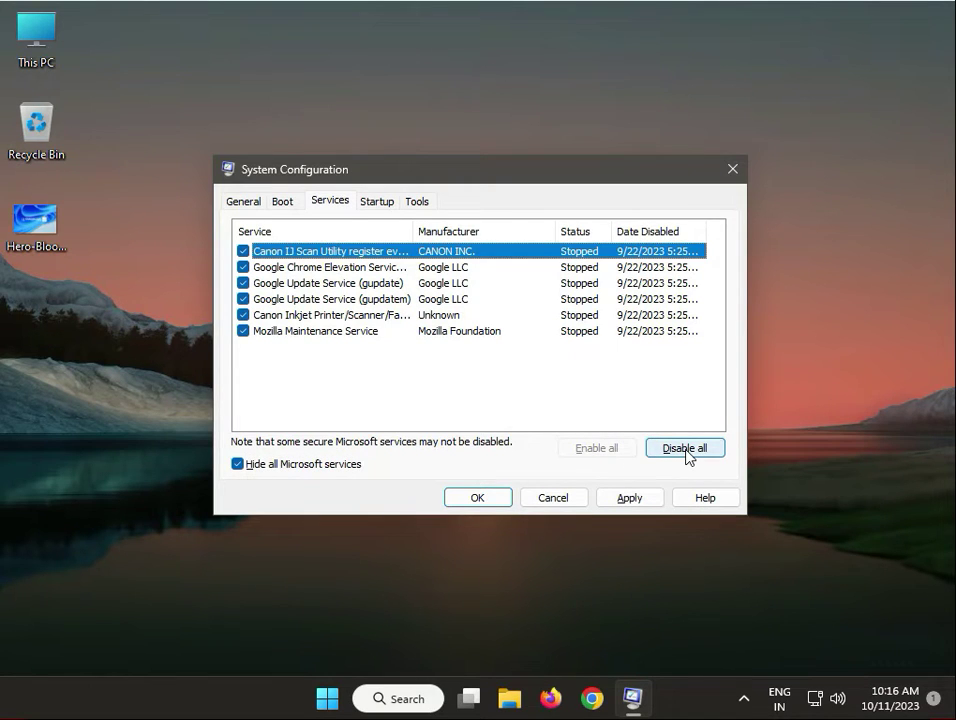
click(685, 448)
click(628, 500)
click(506, 508)
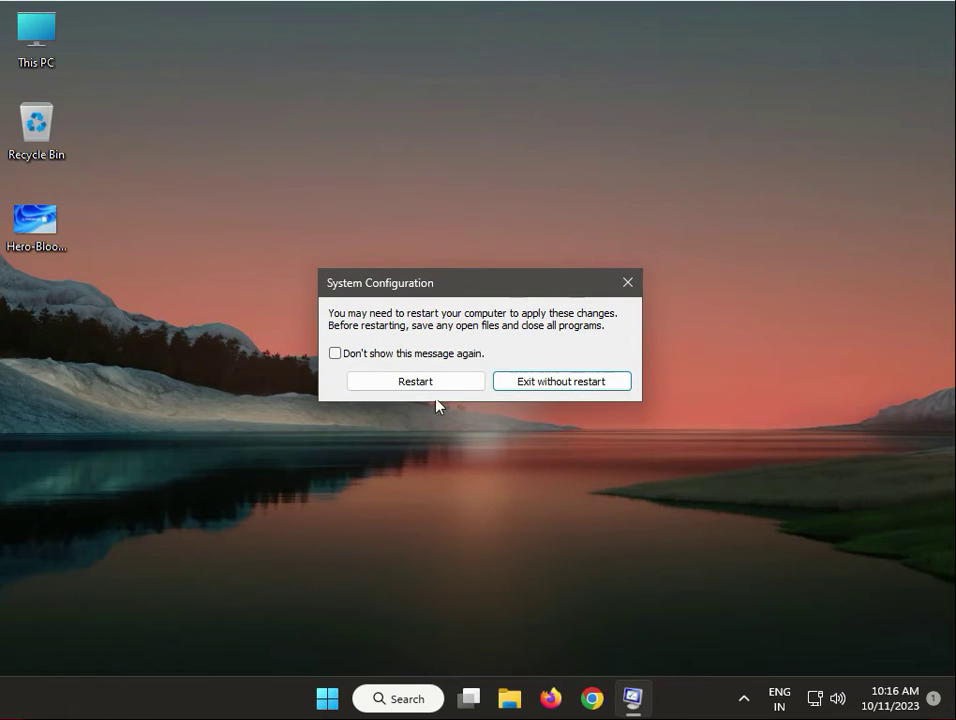
click(545, 385)
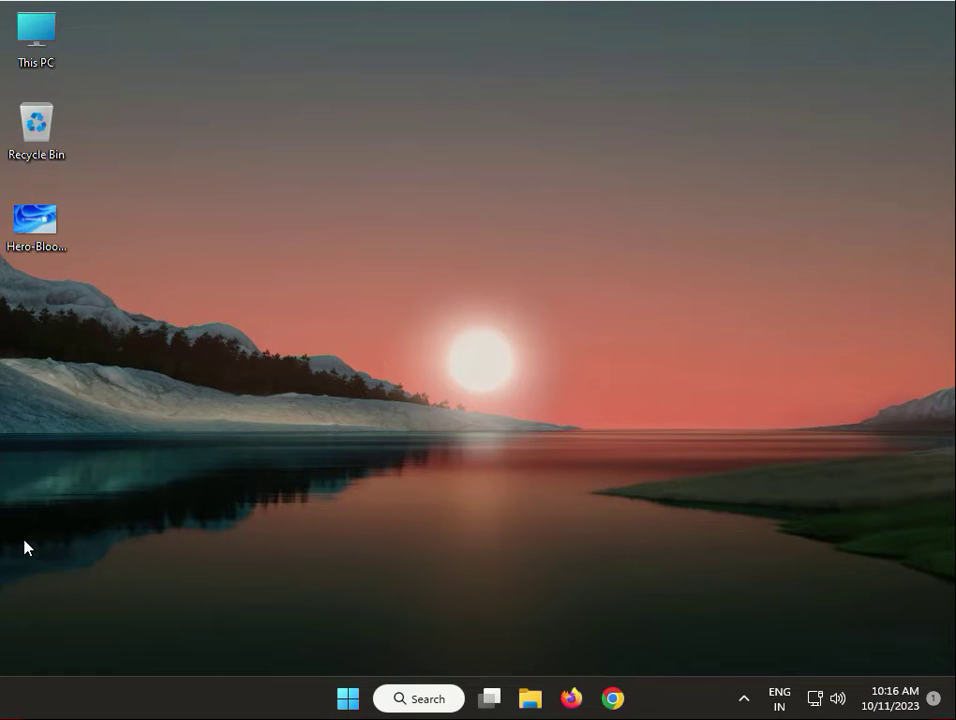
- Search for "cmd", open Command Prompt as administrator and allow it to make changes to the device
click(356, 706)
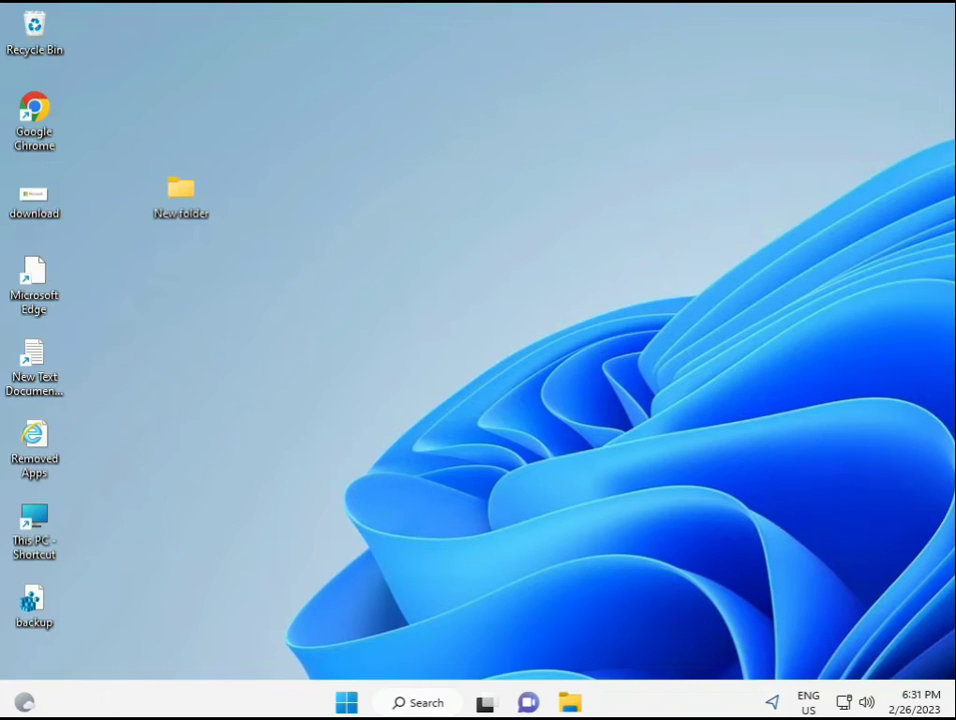
click(344, 703)
click(389, 706)
text(cmd)
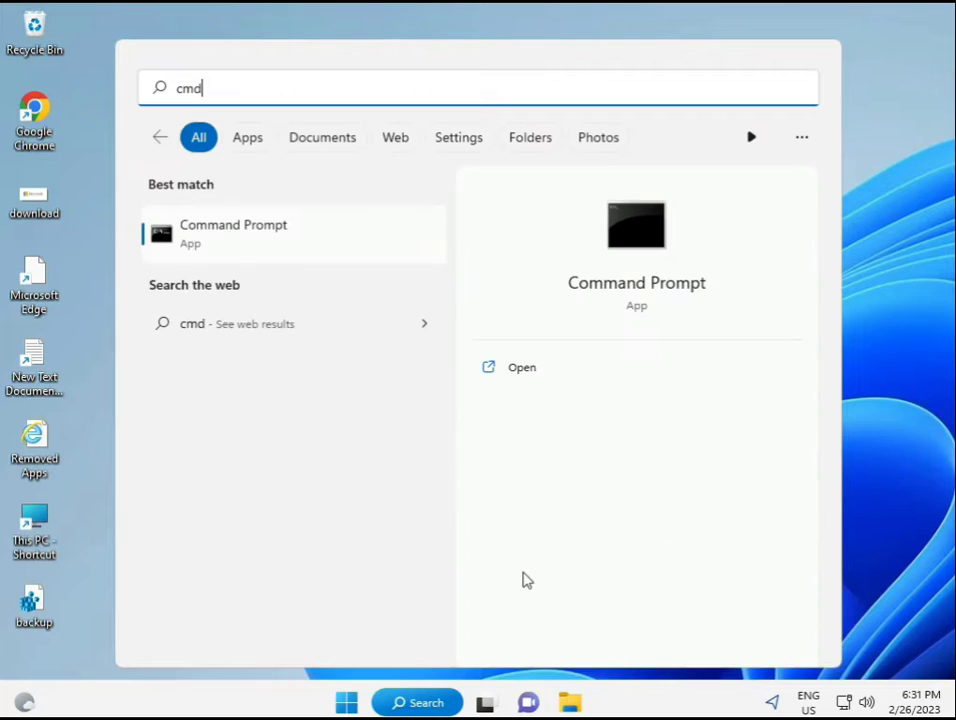
click(211, 235)
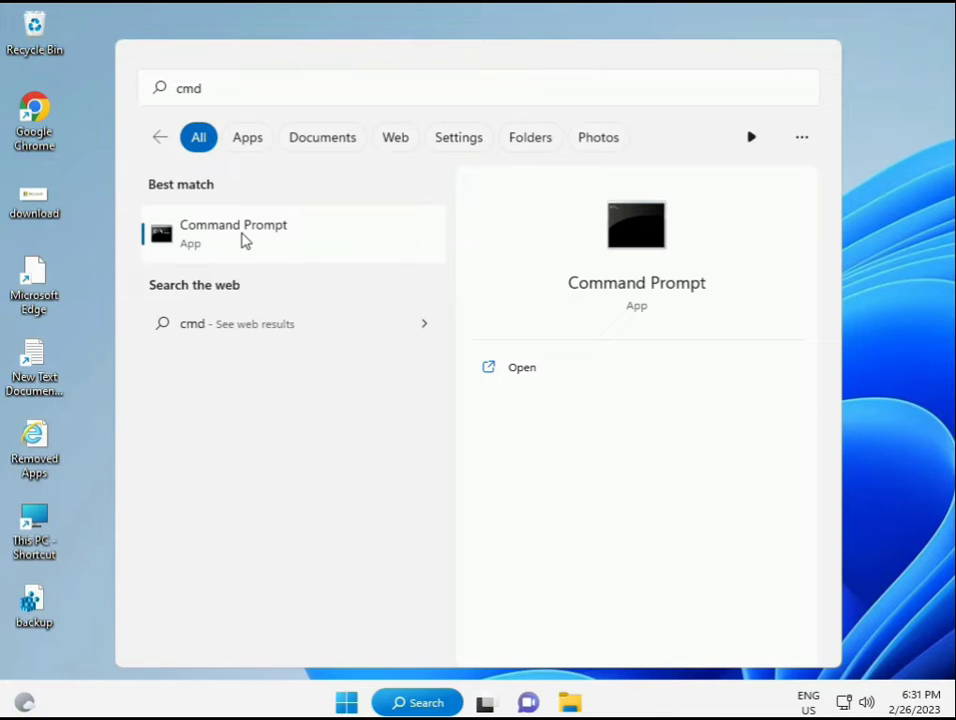
right_click(248, 240)
key(Escape)
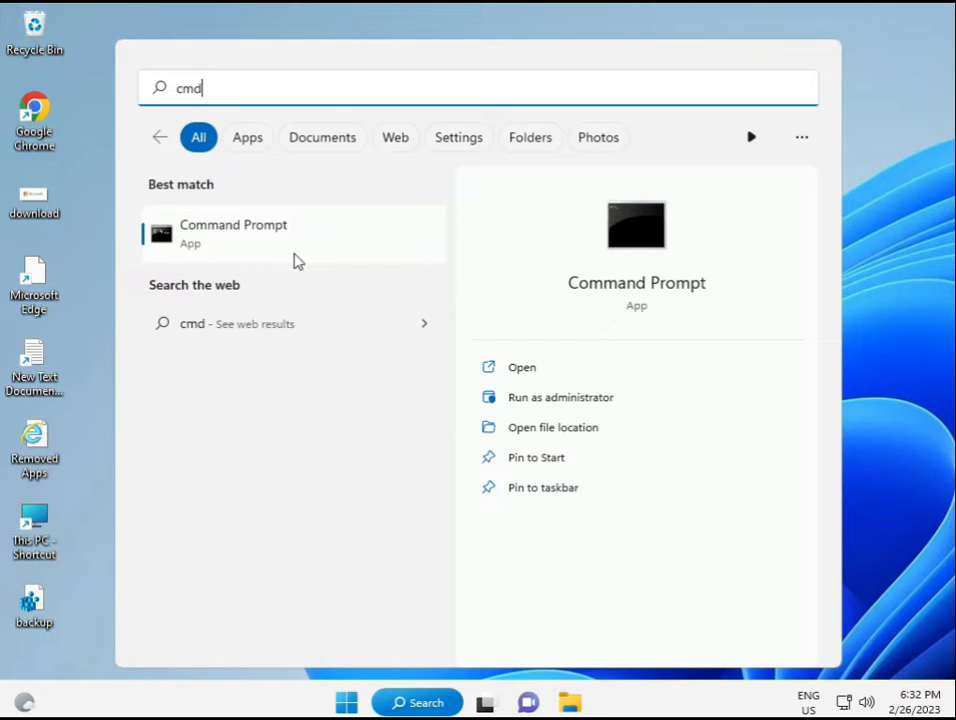
key(ctrl+shift+Return)
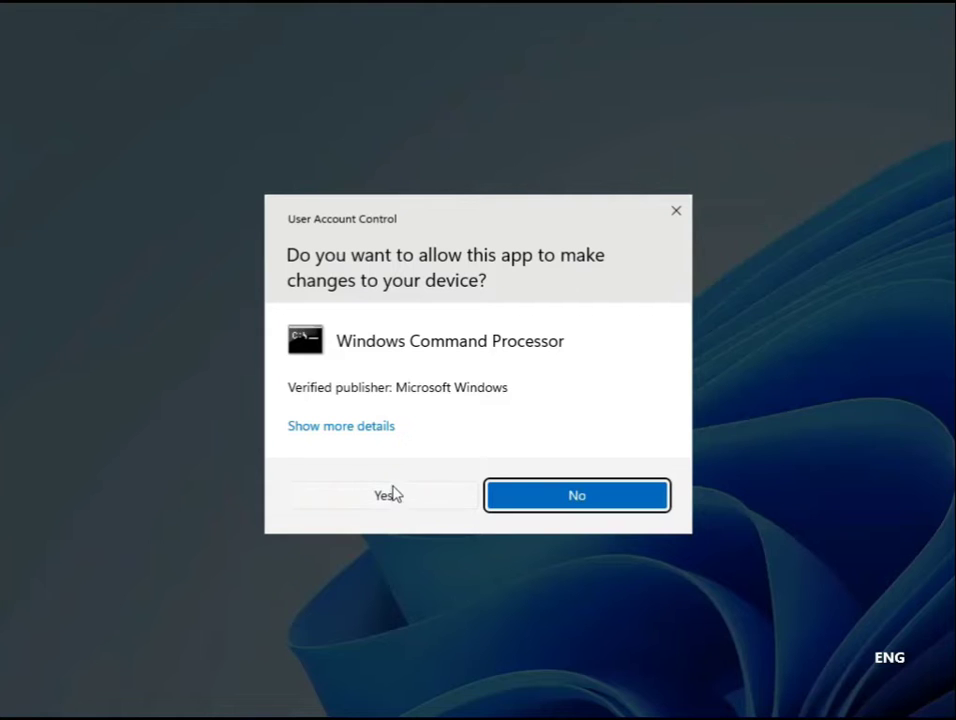
click(388, 494)
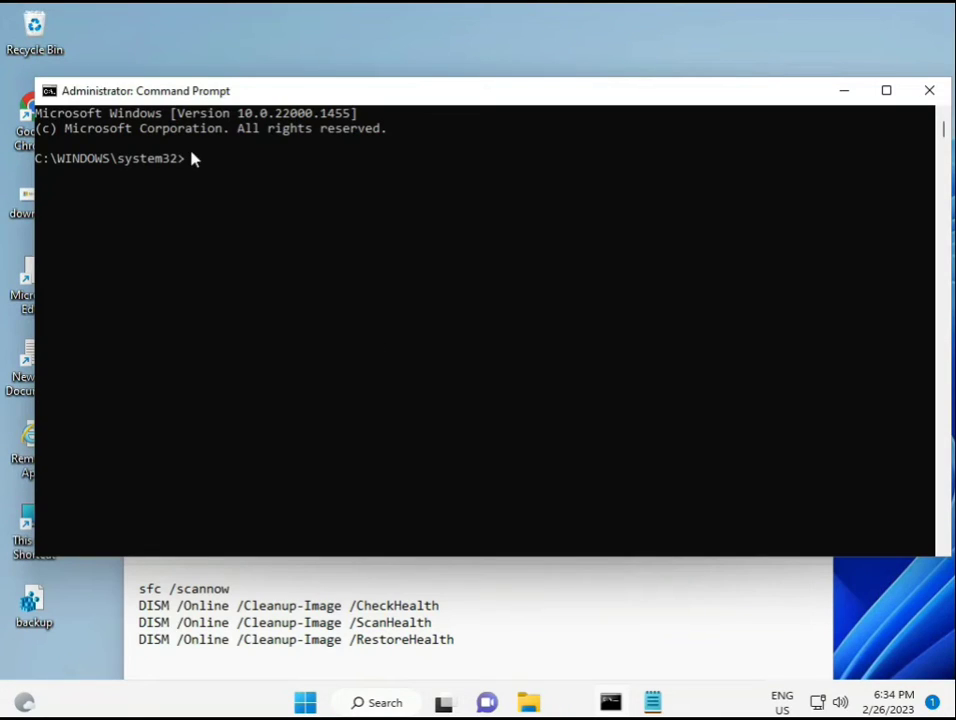
- Run the system file check with the command sfc /scannow
click(191, 160)
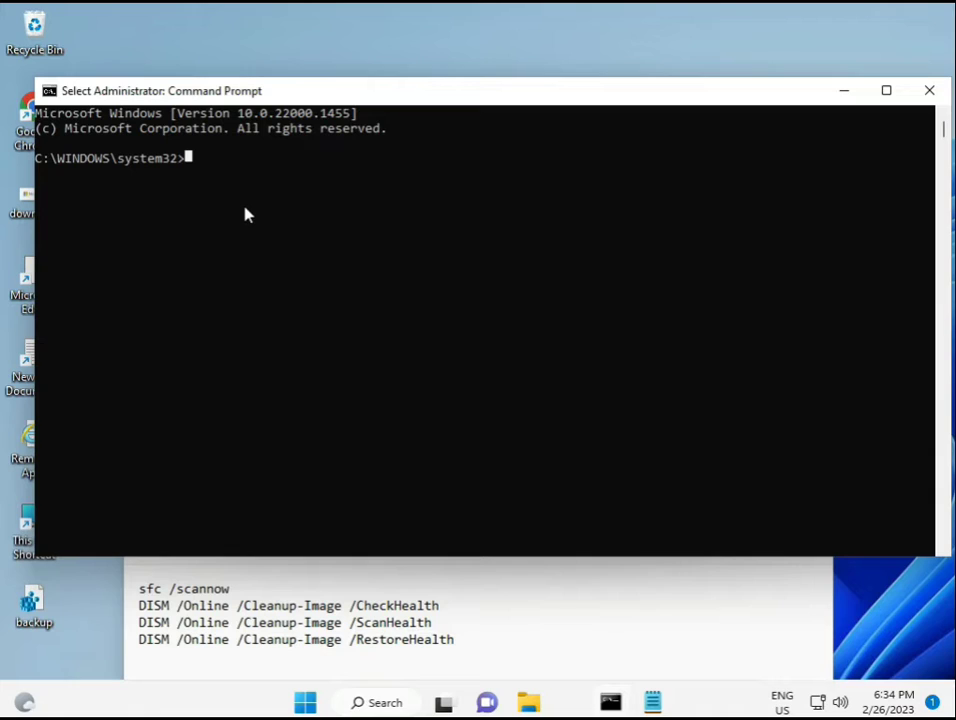
text(sca)
key(BackSpace)
key(BackSpace)
key(BackSpace)
text(sfc)
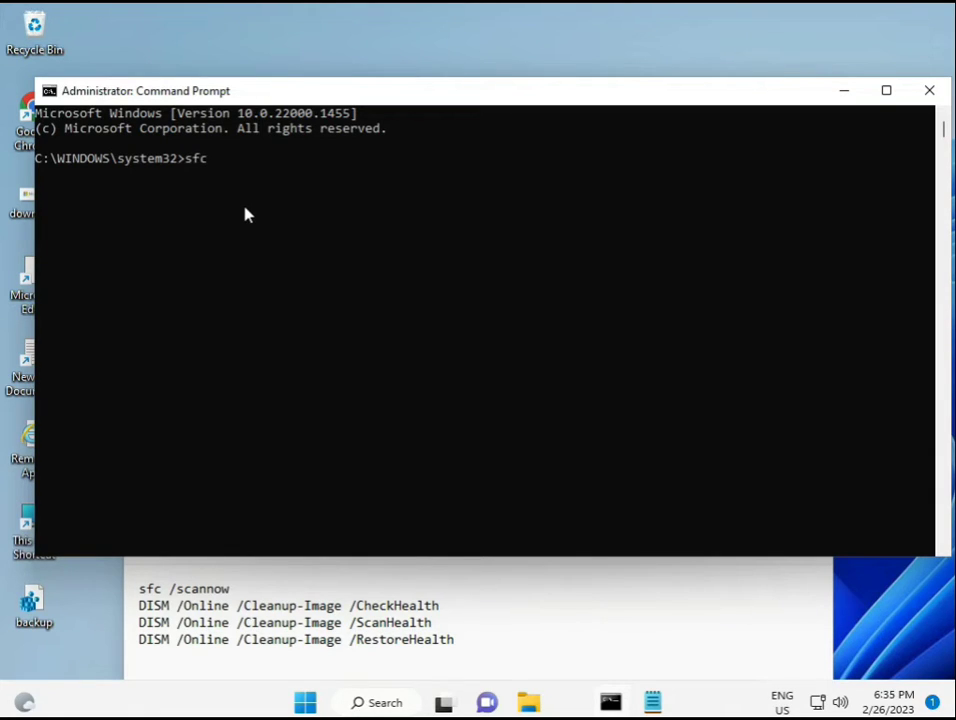
text( /scannow)
key(Return)
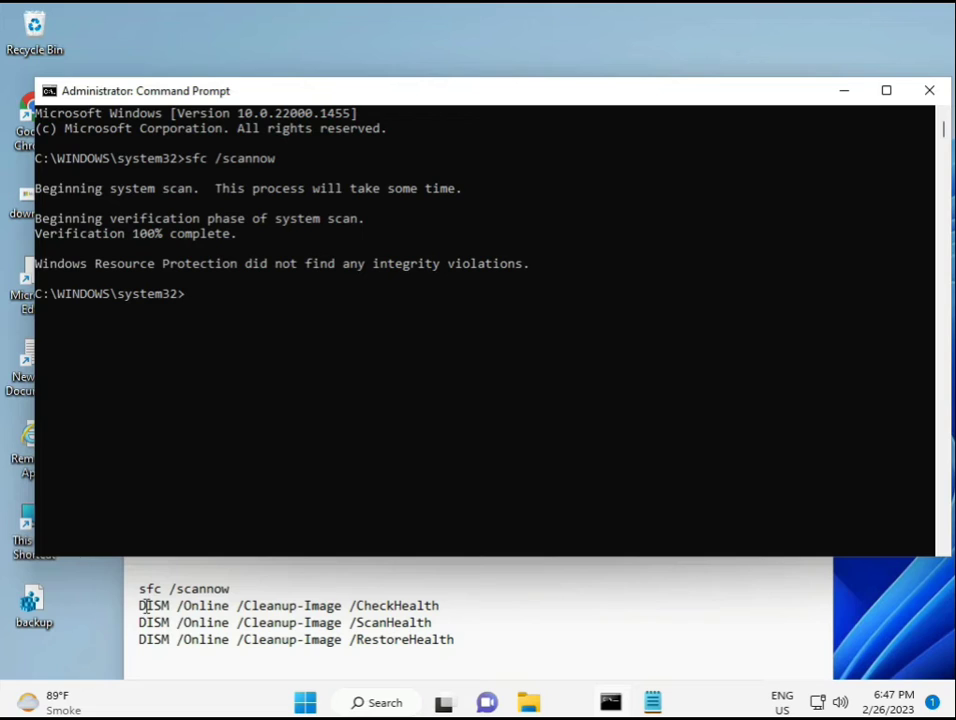
- Copy the line DISM /Online /Cleanup-Image /CheckHealth from the Notepad document
click(145, 601)
drag(143, 603, 448, 606)
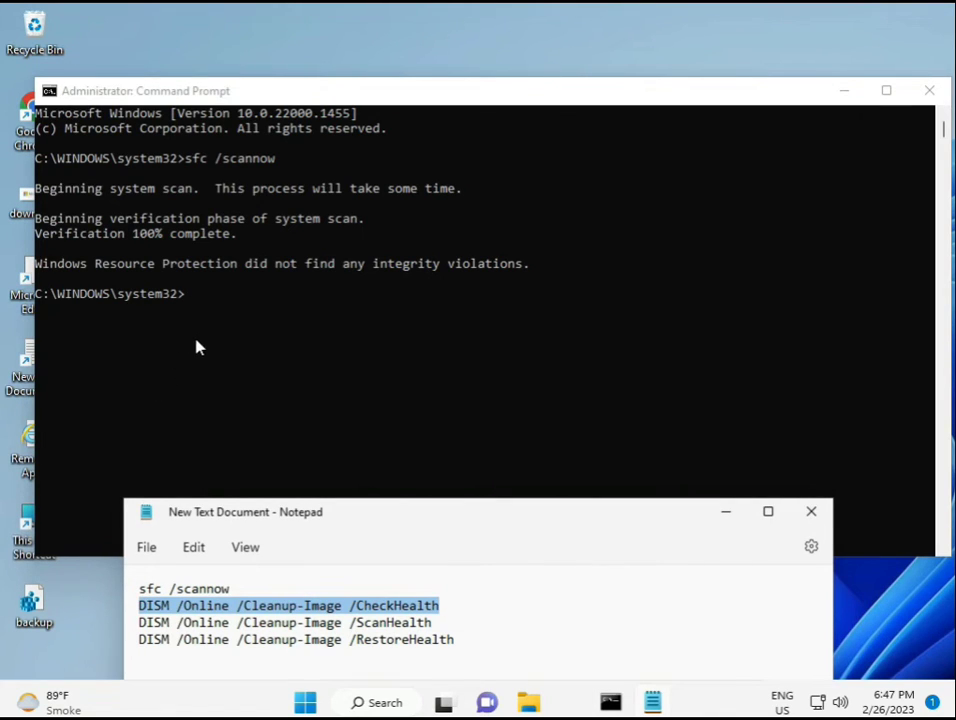
right_click(254, 608)
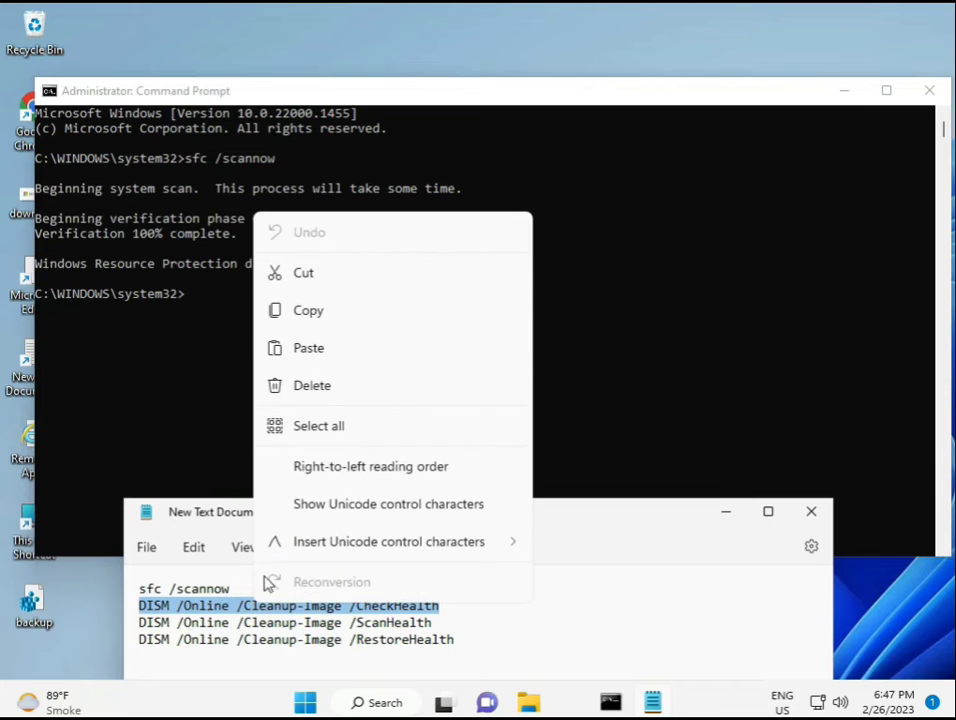
click(300, 314)
- Paste the copied DISM CheckHealth command into the administrator Command Prompt and run it
click(193, 303)
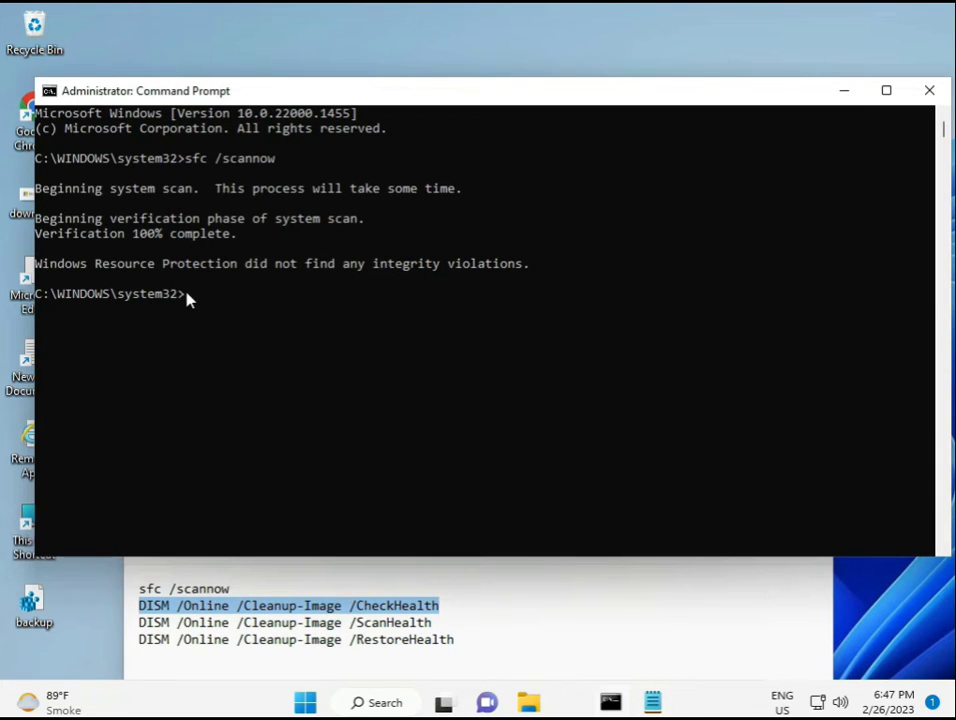
right_click(76, 92)
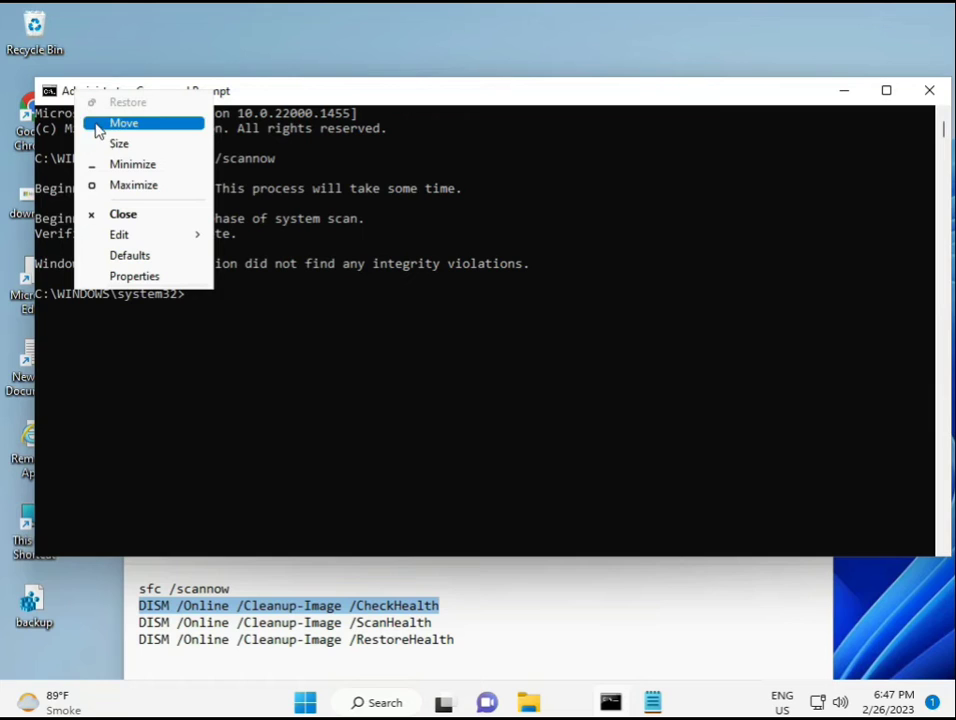
mouse_move(160, 233)
click(256, 276)
mouse_move(652, 703)
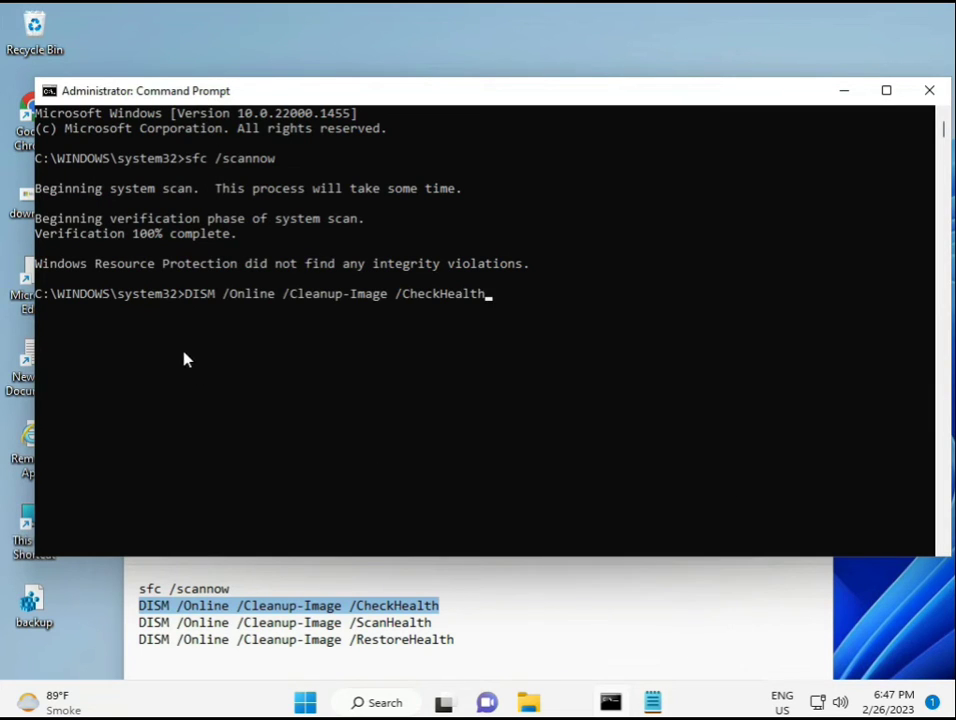
click(190, 300)
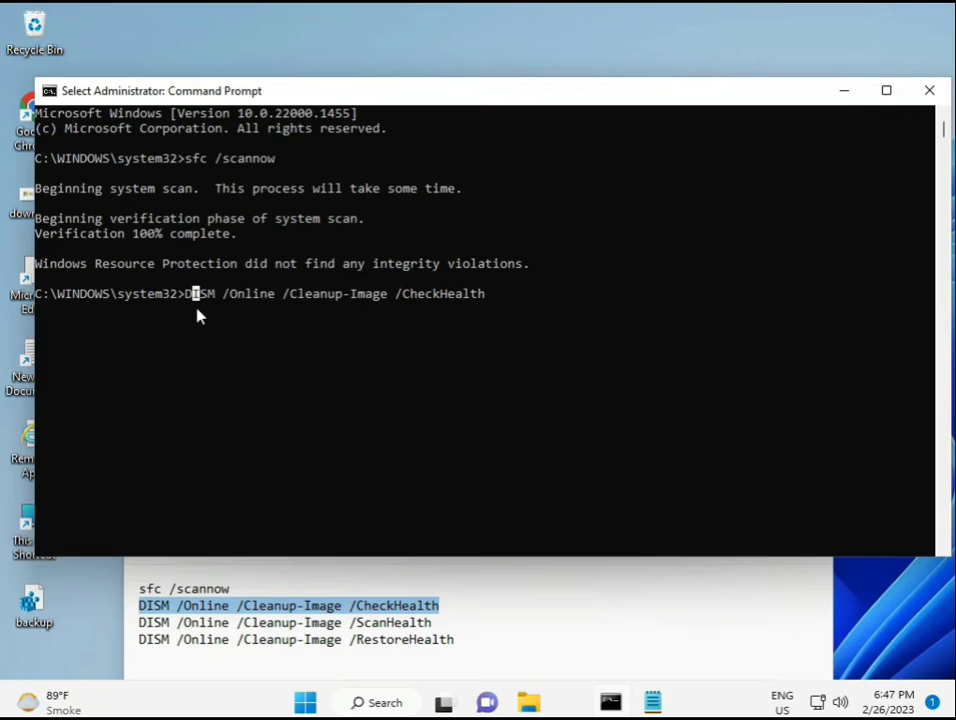
key(Escape)
key(Return)
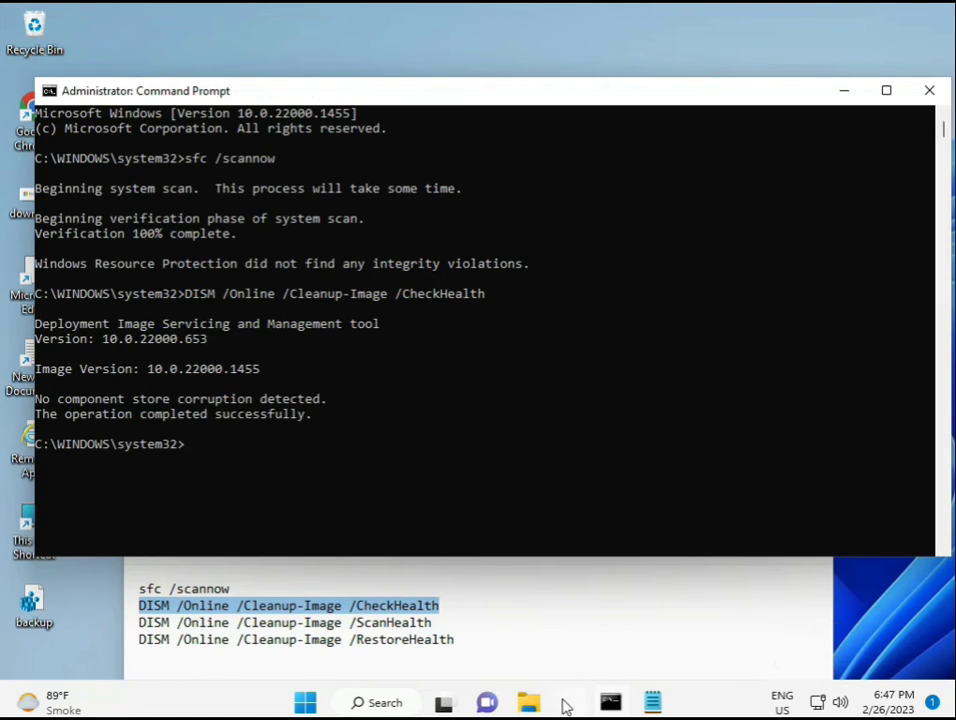
- Copy the line DISM /Online /Cleanup-Image /ScanHealth from Notepad and paste it into the Command Prompt
drag(141, 624, 453, 623)
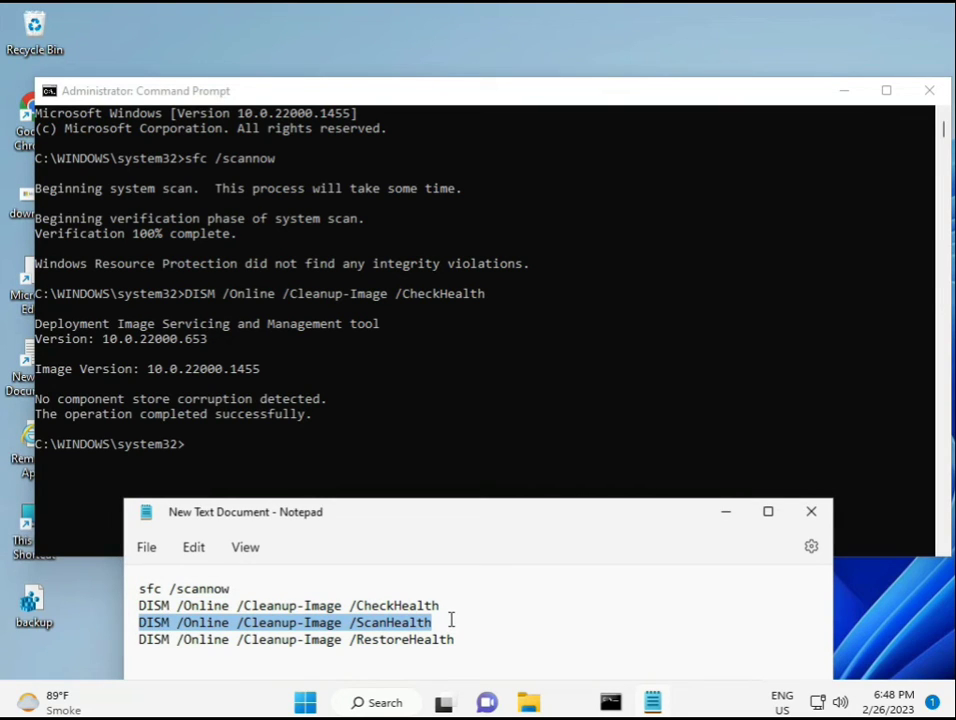
right_click(418, 624)
click(465, 352)
click(337, 472)
click(190, 446)
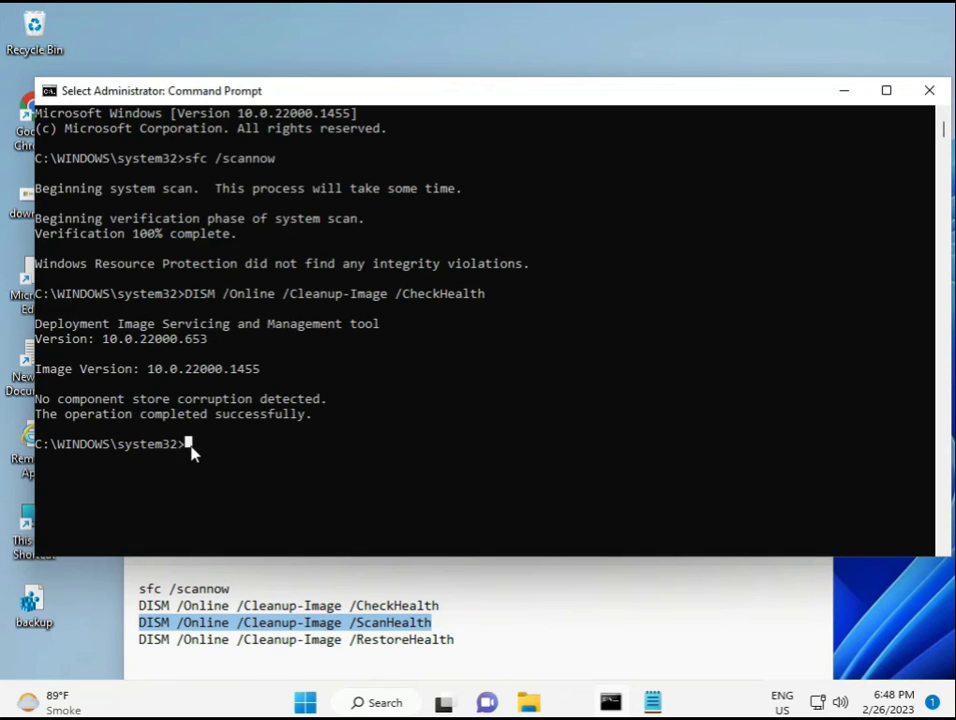
right_click(193, 452)
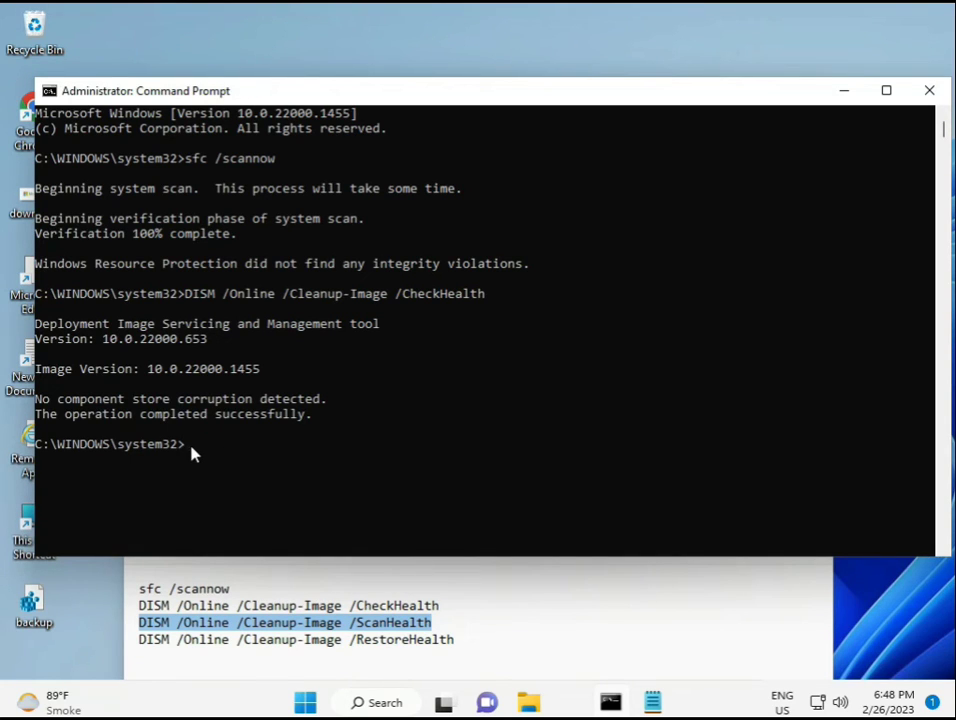
right_click(193, 452)
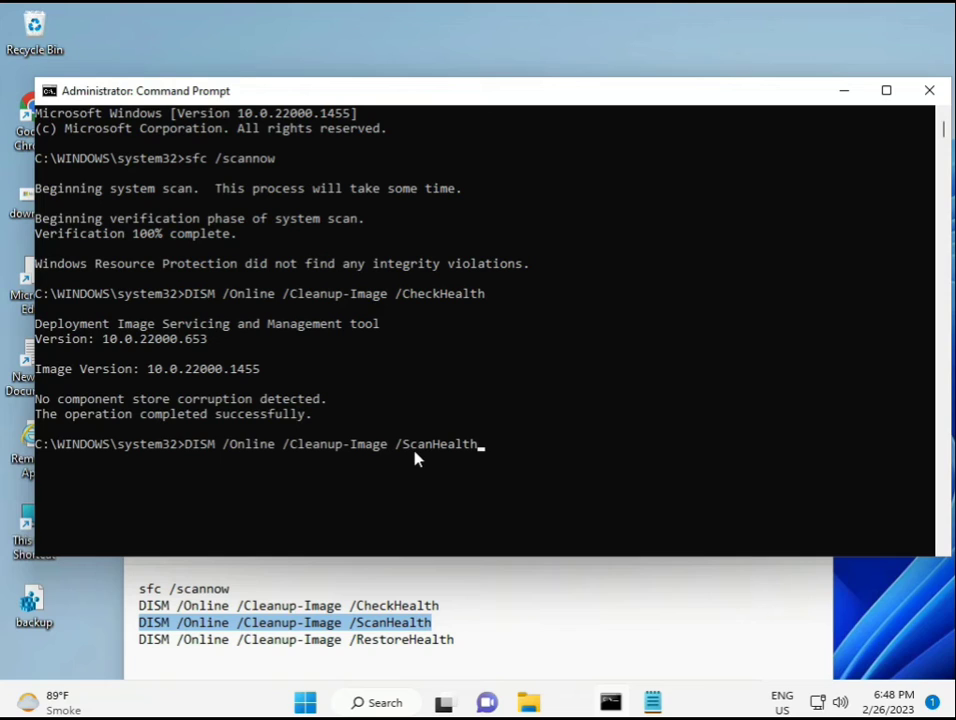